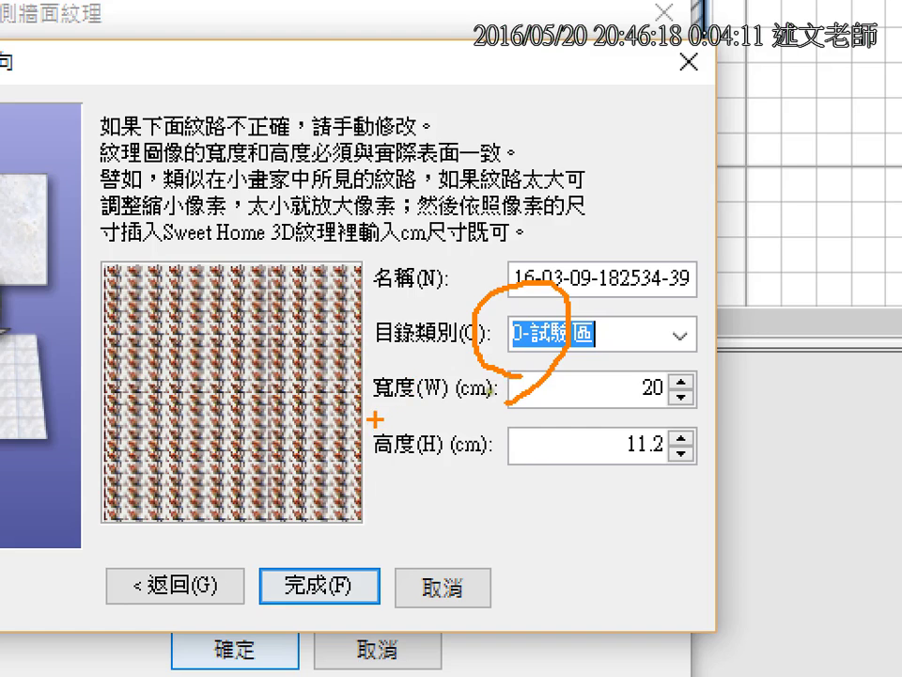
{"action": "left_click_drag", "start_coordinate": [375, 419], "coordinate": [507, 412]}
{"action": "left_click_drag", "start_coordinate": [369, 480], "coordinate": [504, 482]}
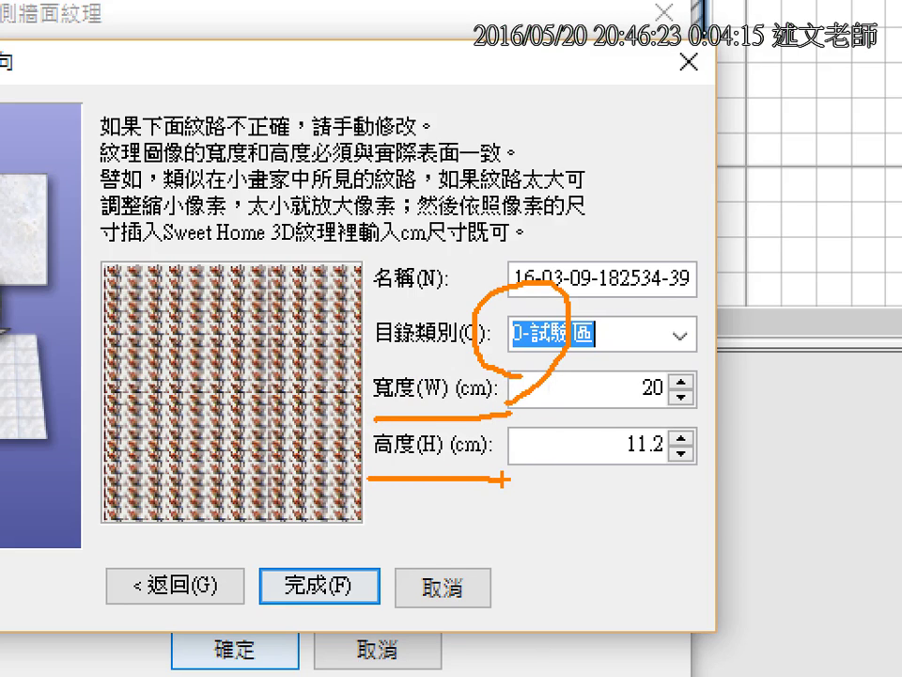
{"action": "mouse_move", "coordinate": [619, 382]}
{"action": "left_mouse_down"}
{"action": "mouse_move", "coordinate": [624, 350]}
{"action": "mouse_move", "coordinate": [647, 384]}
{"action": "left_mouse_up"}
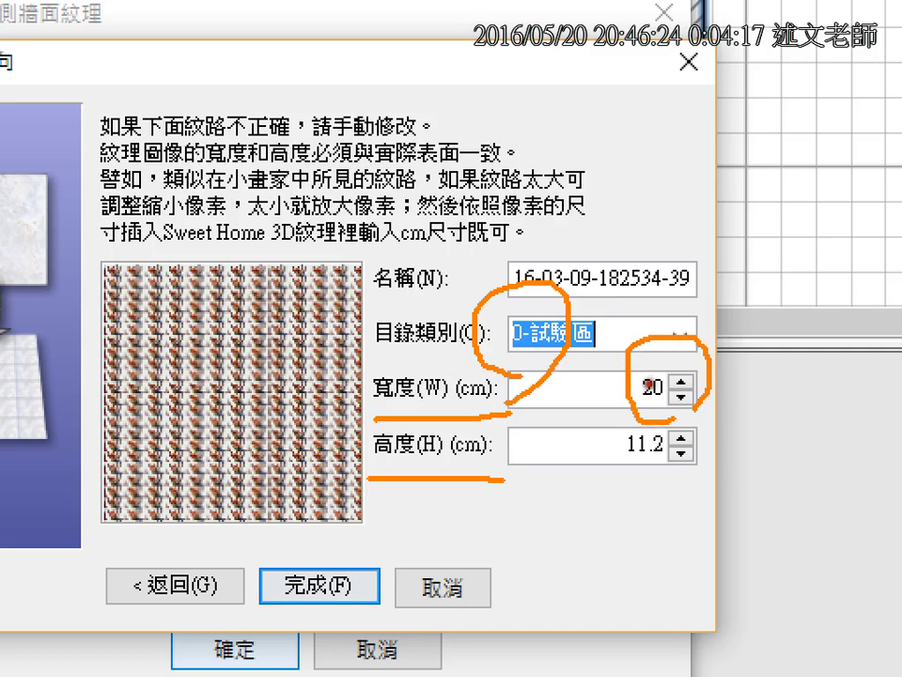
{"action": "mouse_move", "coordinate": [393, 165]}
{"action": "left_mouse_down"}
{"action": "mouse_move", "coordinate": [361, 229]}
{"action": "mouse_move", "coordinate": [367, 246]}
{"action": "left_mouse_up"}
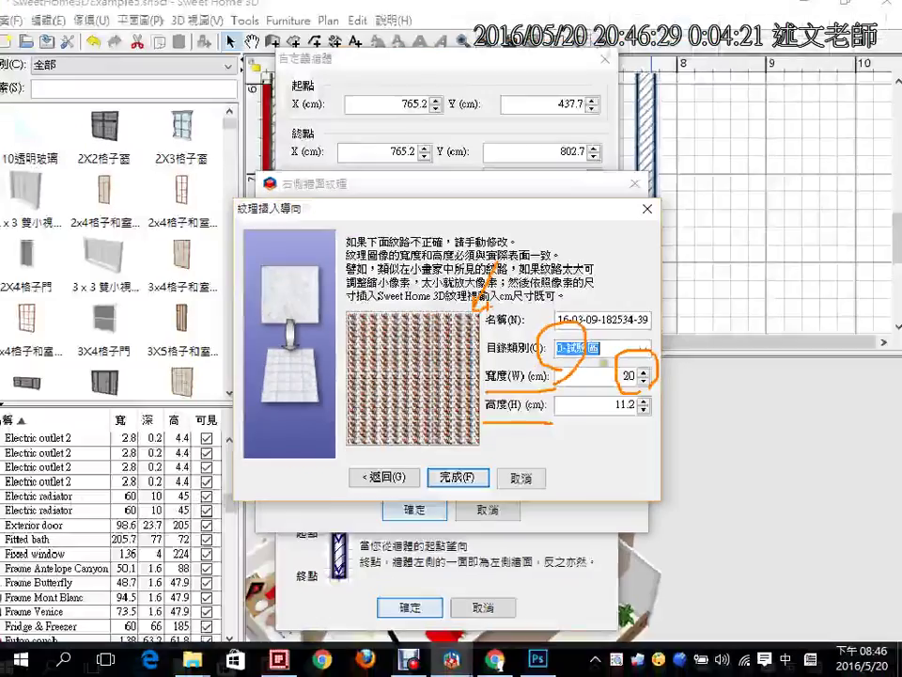
{"action": "key", "text": "Escape"}
- Set the imported texture's width to 500 cm and finish importing it into the 0-試驗區 category
{"action": "key", "text": "Tab"}
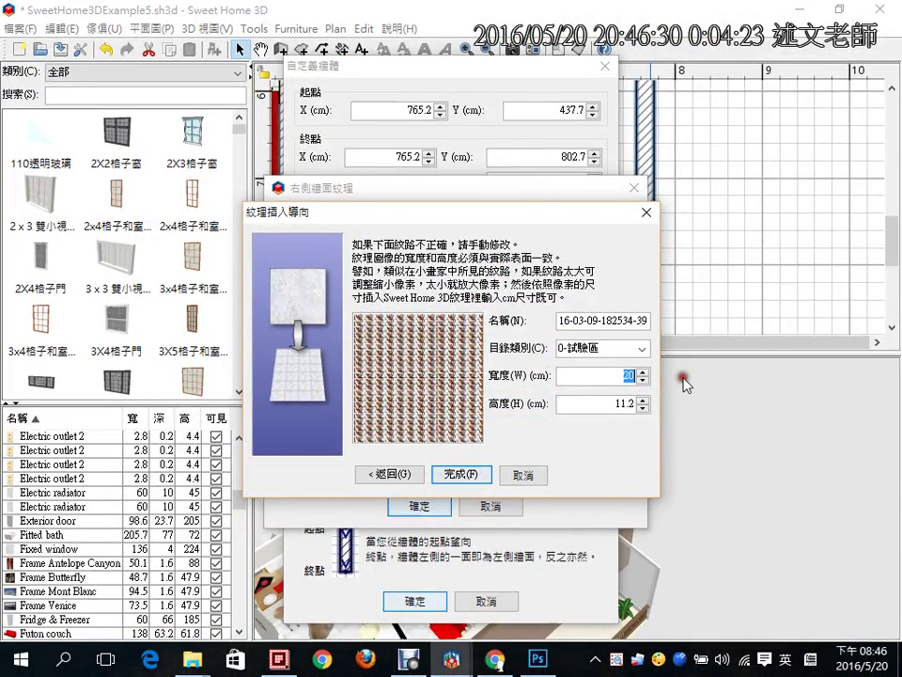
{"action": "type", "text": "2000"}
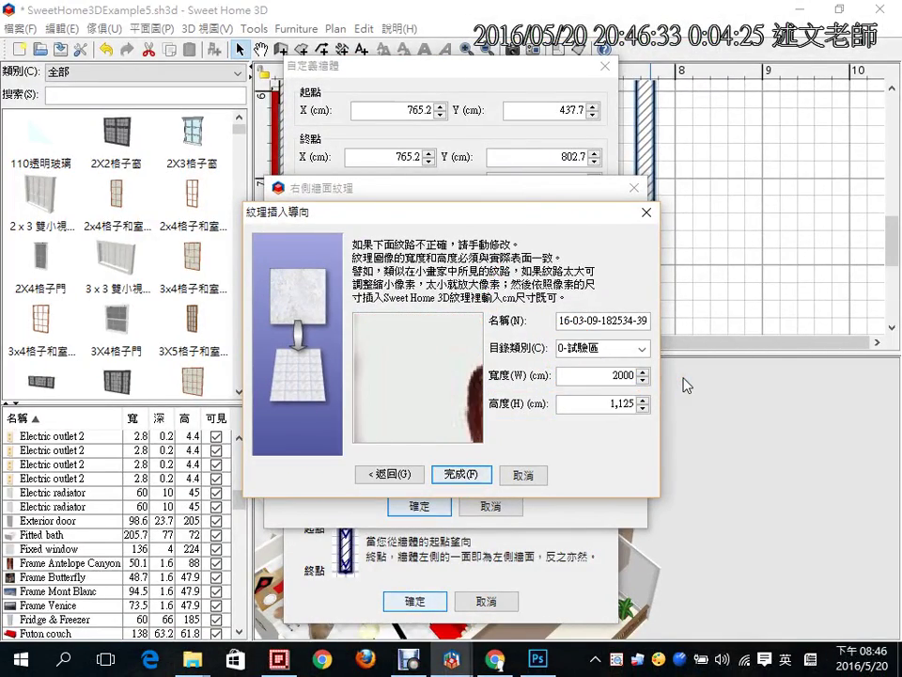
{"action": "double_click", "coordinate": [626, 375]}
{"action": "type", "text": "500"}
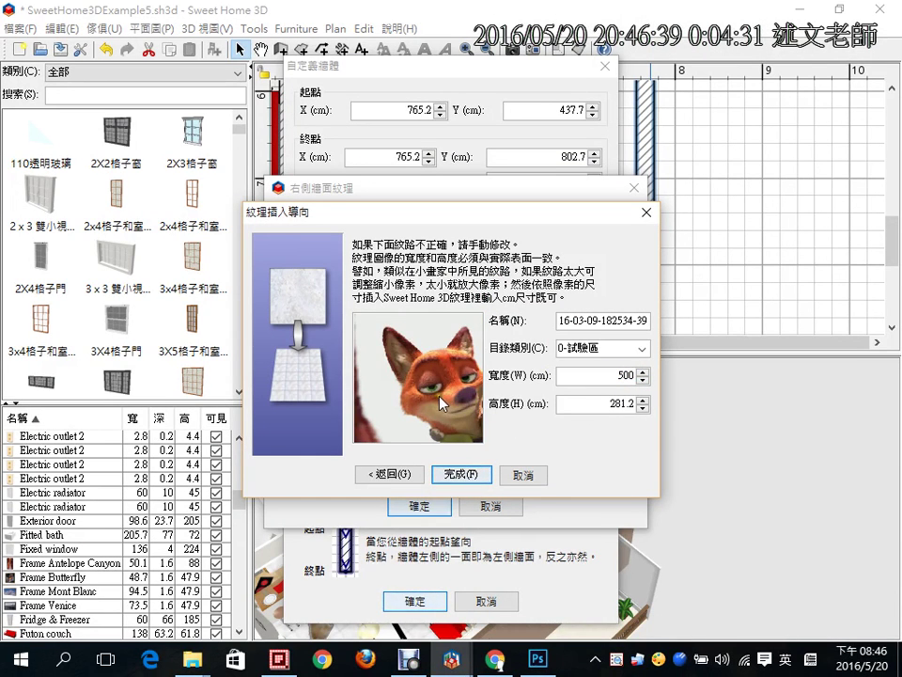
{"action": "left_click", "coordinate": [601, 403]}
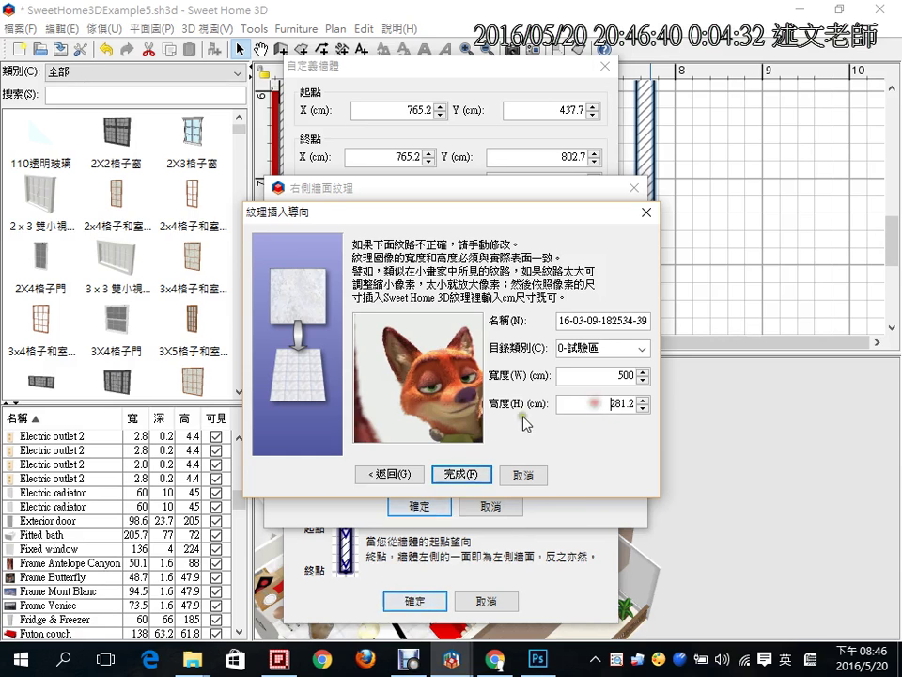
{"action": "left_click", "coordinate": [462, 475]}
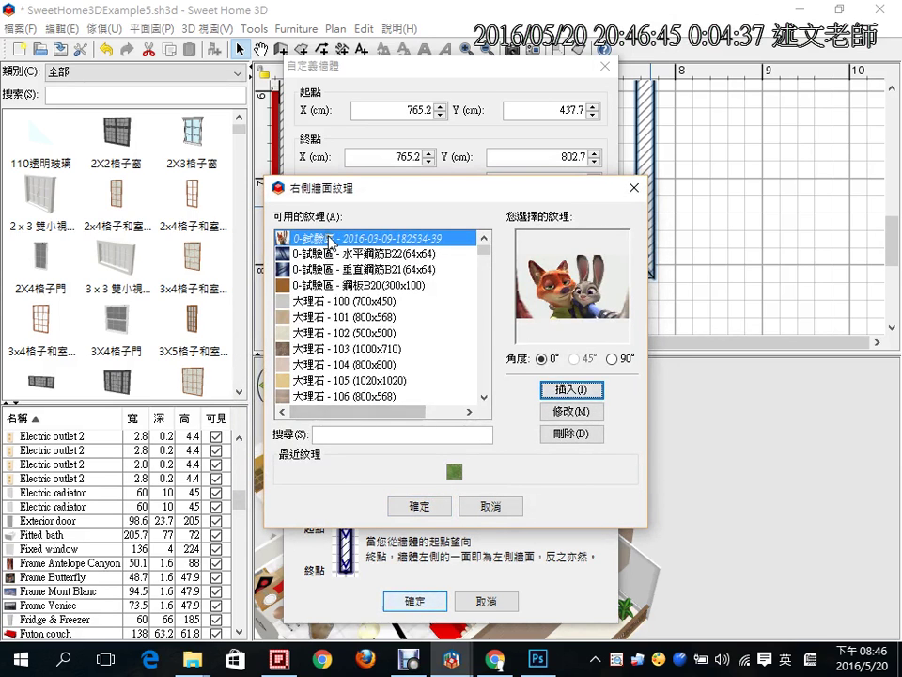
- Apply the imported fox-and-rabbit texture to the wall's right side and check that wall in the 3D view
{"action": "mouse_move", "coordinate": [330, 243]}
{"action": "left_click", "coordinate": [410, 506]}
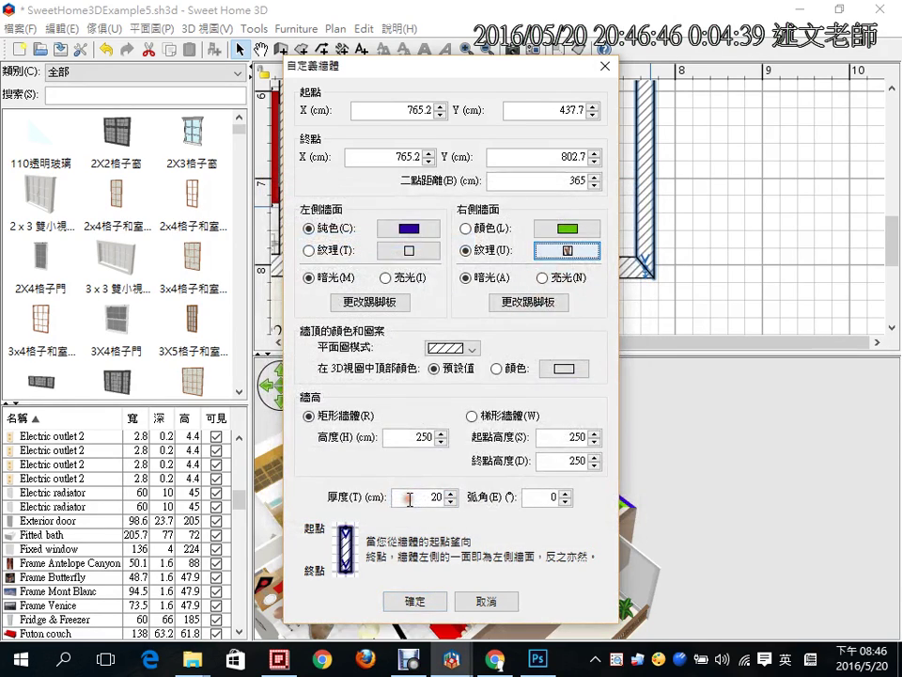
{"action": "left_click", "coordinate": [415, 600]}
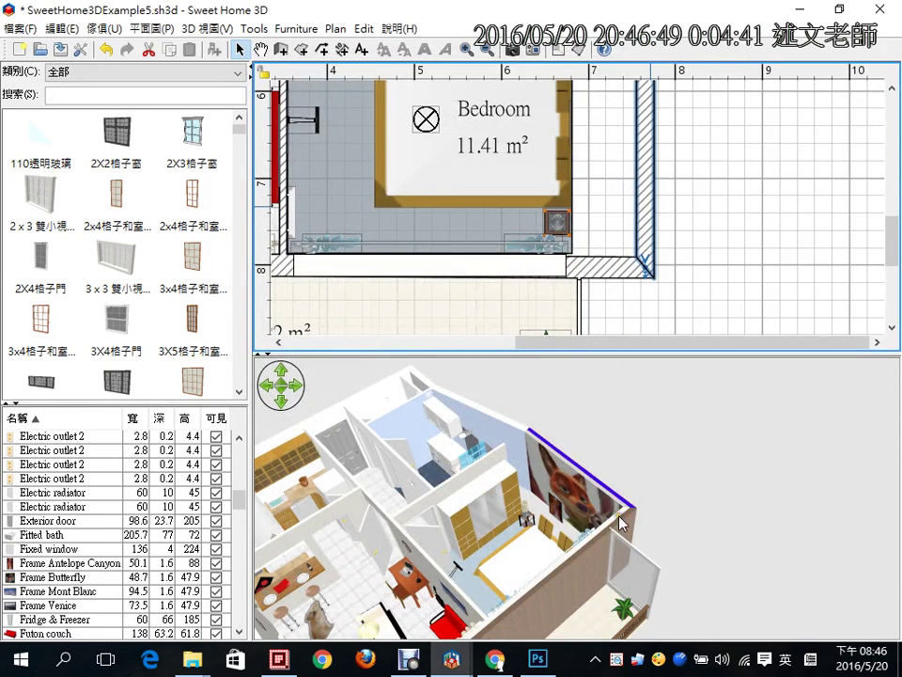
{"action": "left_click_drag", "start_coordinate": [637, 538], "coordinate": [671, 503]}
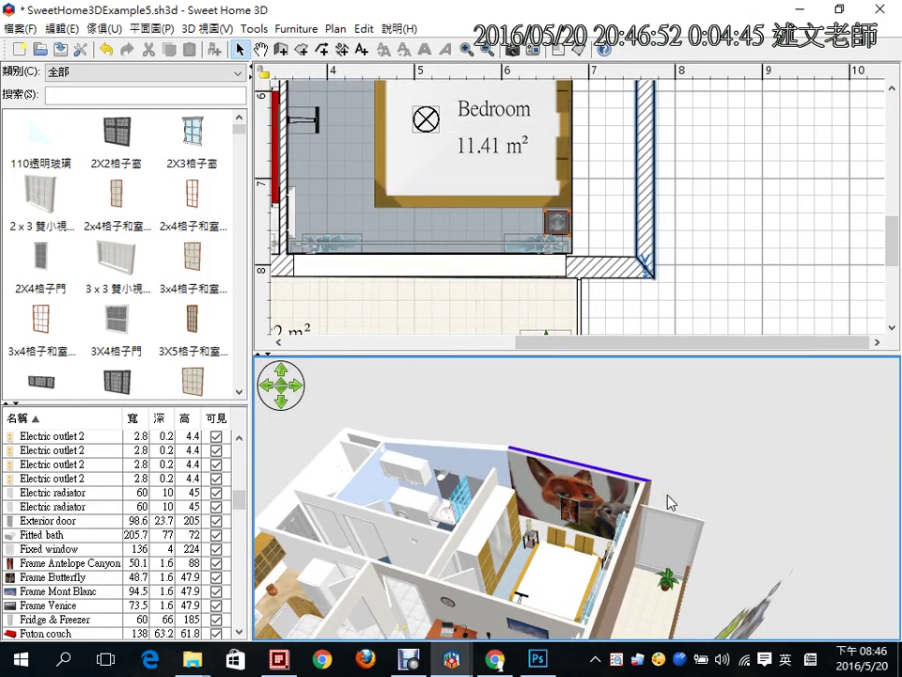
{"action": "double_click", "coordinate": [652, 193]}
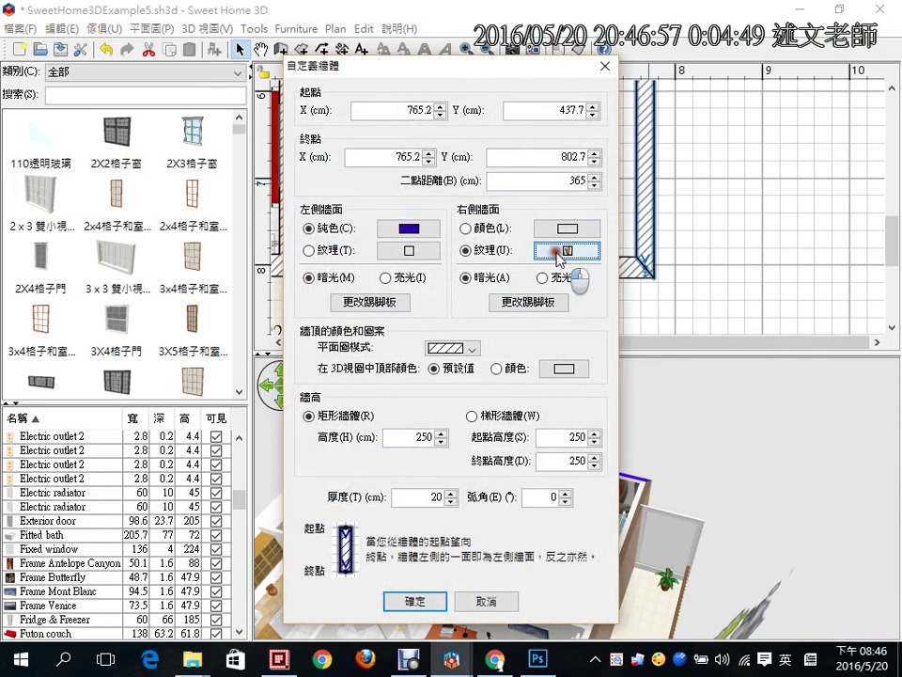
{"action": "left_click", "coordinate": [567, 250]}
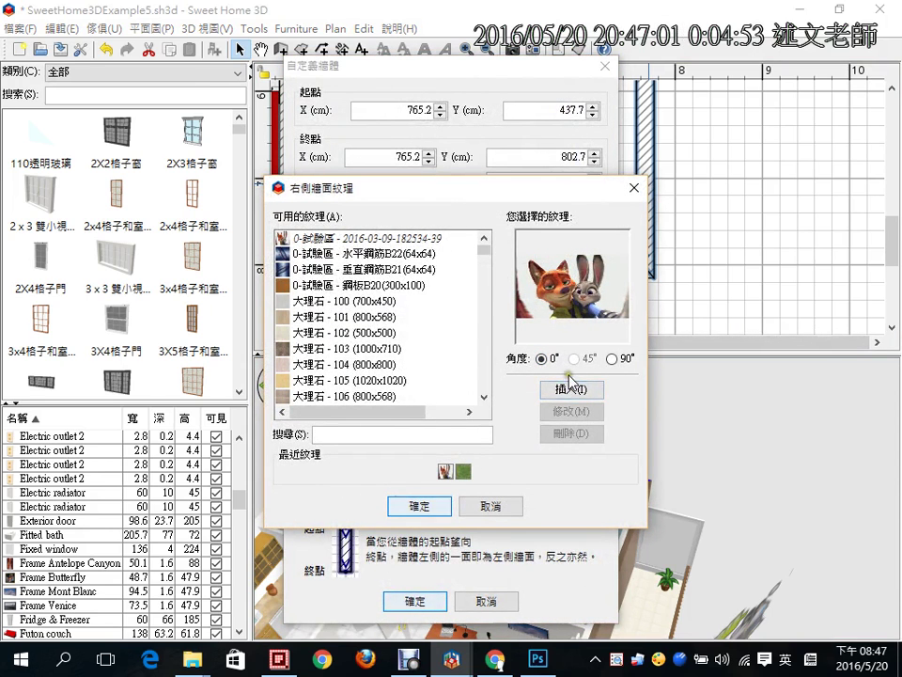
{"action": "left_click", "coordinate": [350, 239]}
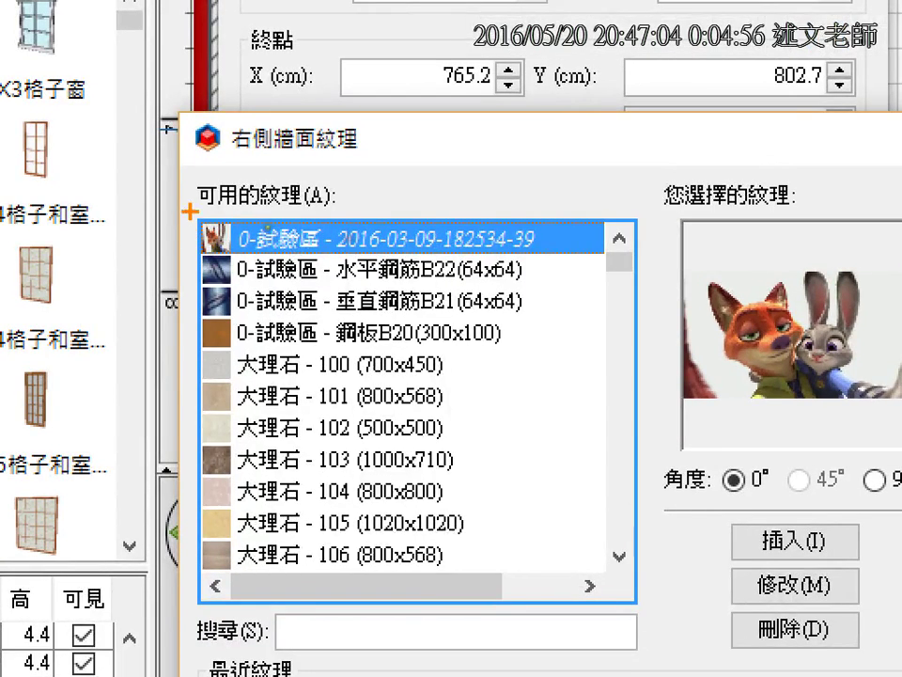
{"action": "left_click_drag", "start_coordinate": [279, 228], "coordinate": [304, 206]}
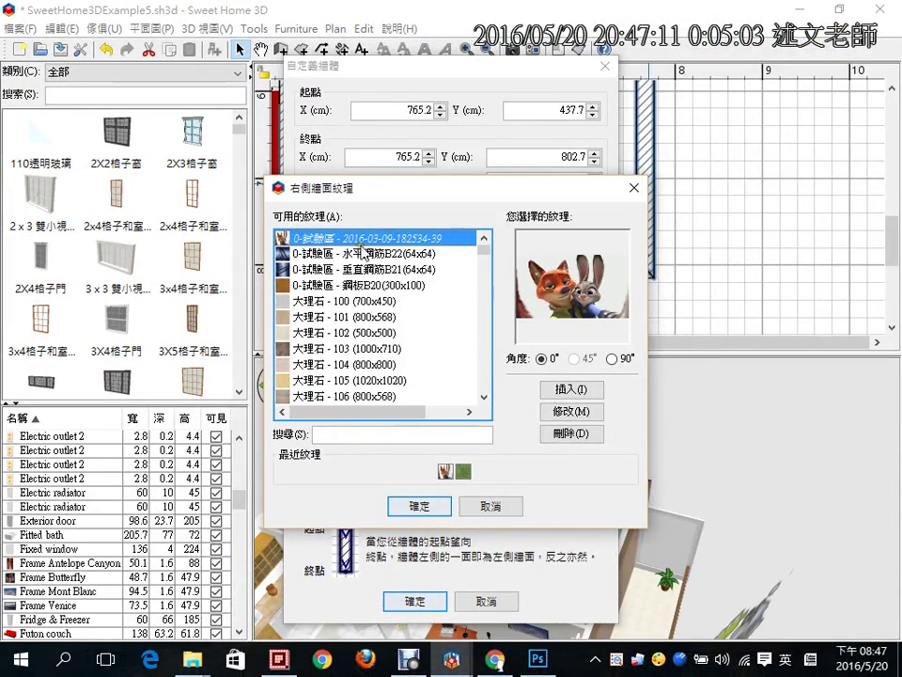
- Set the selected texture's width to 400 cm, apply it to the wall and check the picture in the 3D view
{"action": "left_click", "coordinate": [571, 411]}
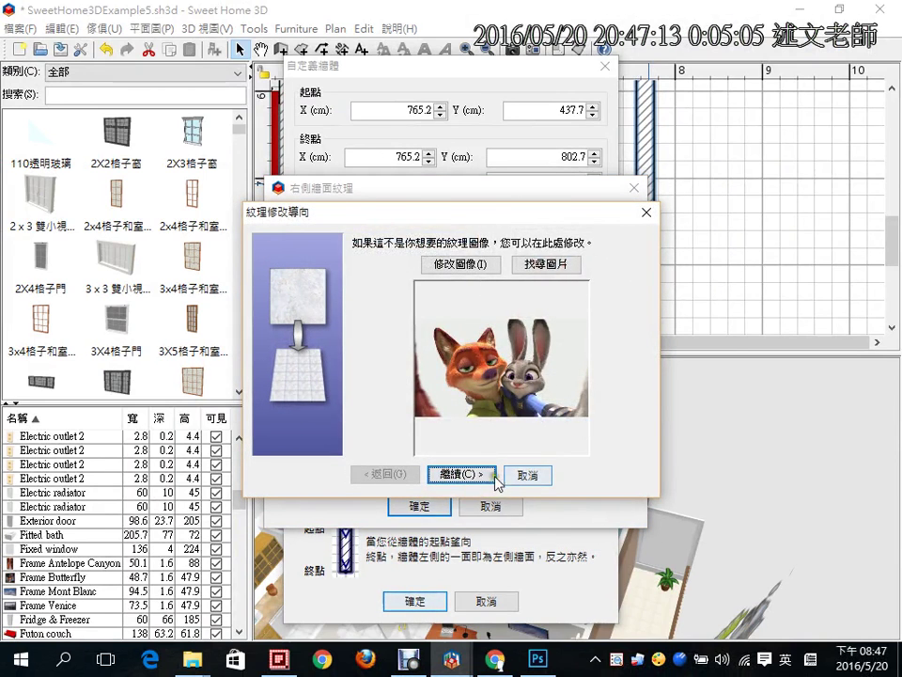
{"action": "left_click", "coordinate": [481, 478]}
{"action": "left_click", "coordinate": [622, 373]}
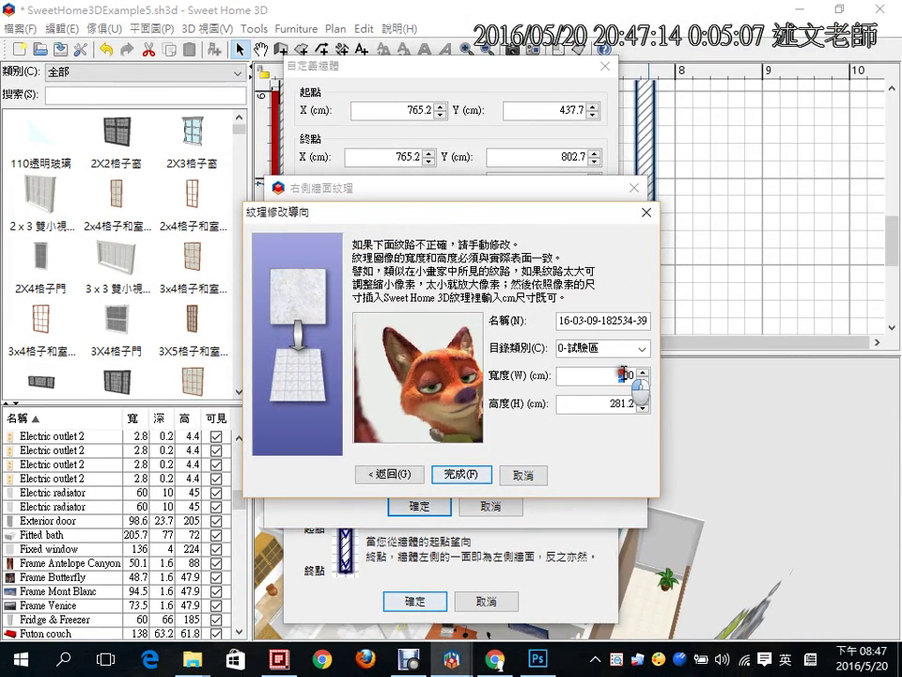
{"action": "type", "text": "4"}
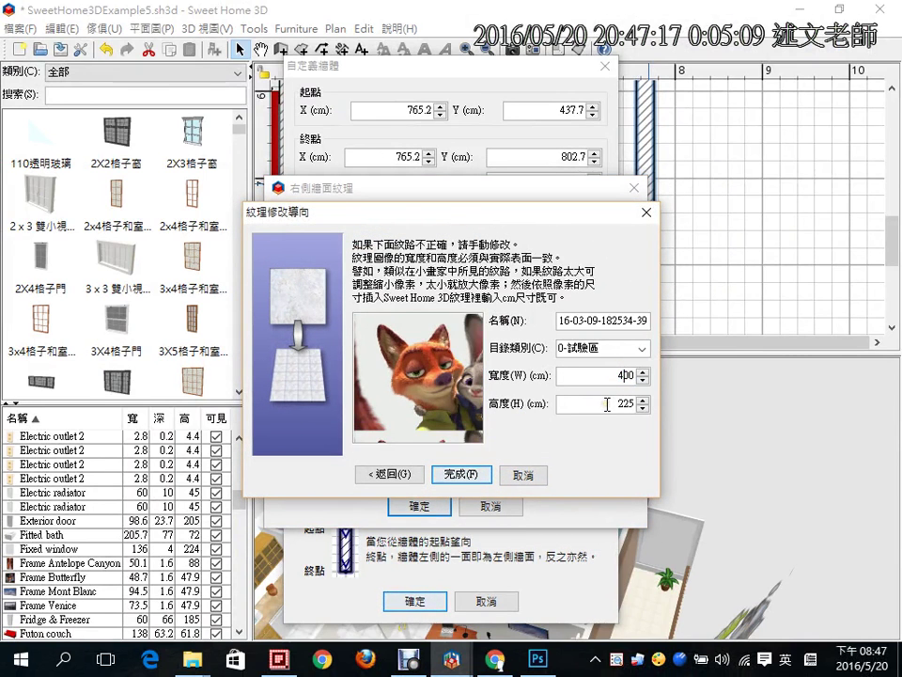
{"action": "left_click", "coordinate": [462, 474]}
{"action": "left_click", "coordinate": [419, 505]}
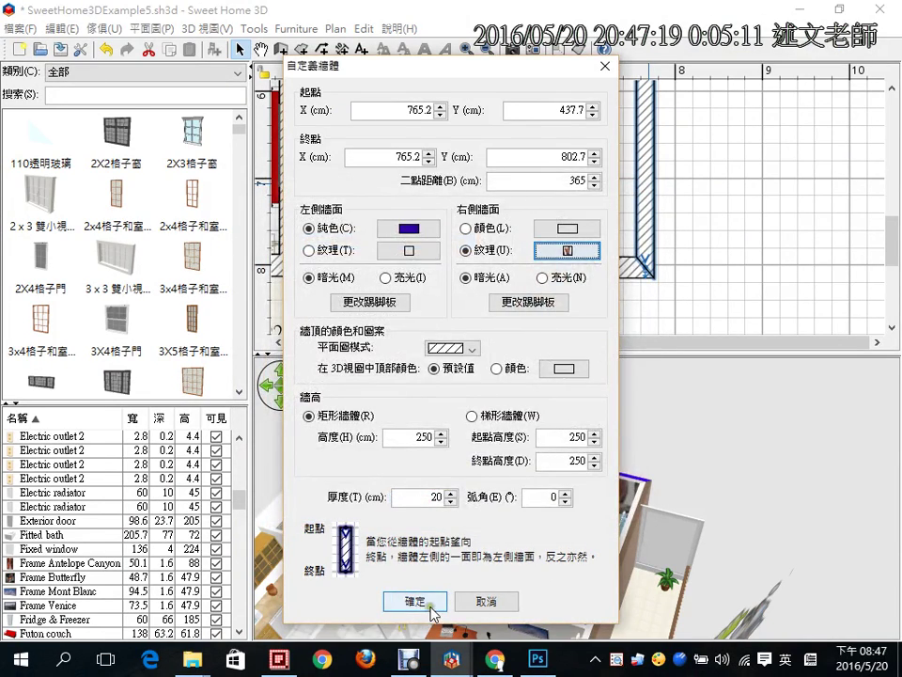
{"action": "left_click", "coordinate": [413, 601]}
{"action": "left_click_drag", "start_coordinate": [526, 527], "coordinate": [628, 519]}
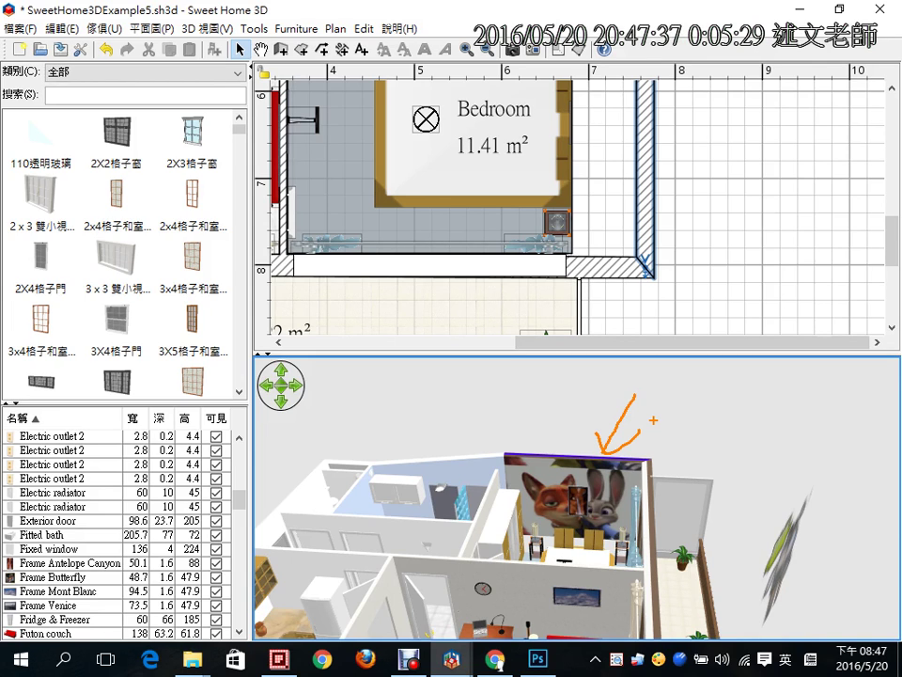
{"action": "key", "text": "Escape"}
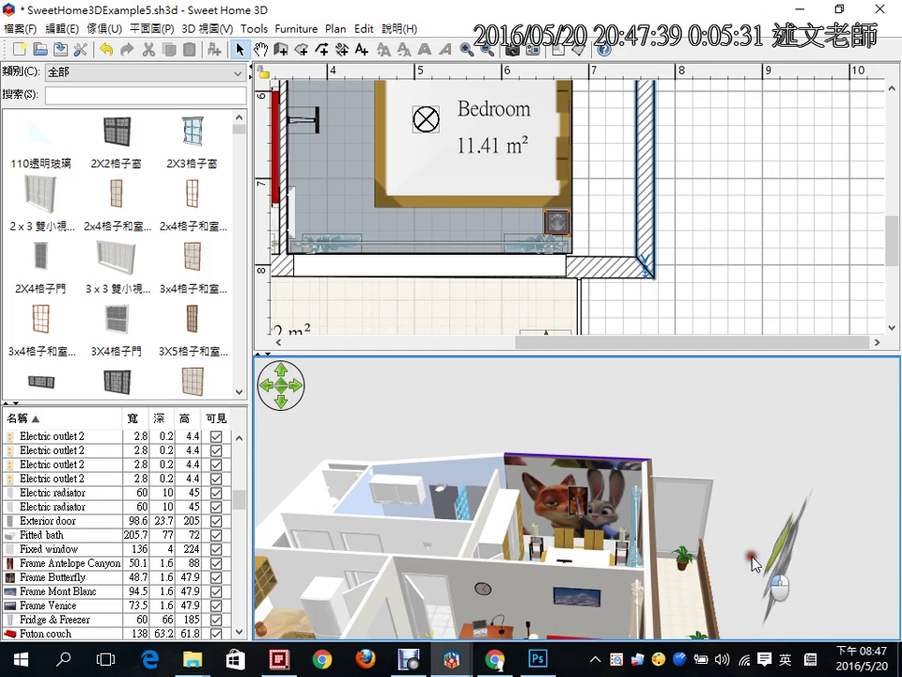
- Examine the balcony and the standing two-person picture in front of the house in the floor plan and 3D view
{"action": "left_click_drag", "start_coordinate": [762, 562], "coordinate": [673, 501]}
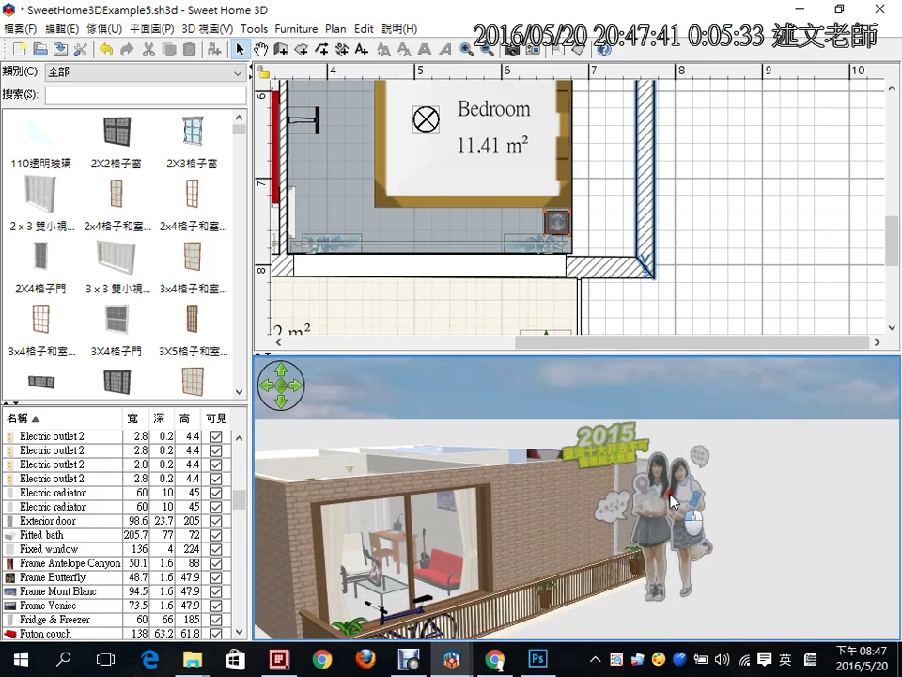
{"action": "left_click_drag", "start_coordinate": [894, 258], "coordinate": [888, 298]}
{"action": "left_click_drag", "start_coordinate": [797, 345], "coordinate": [569, 347]}
{"action": "left_click_drag", "start_coordinate": [894, 303], "coordinate": [899, 111]}
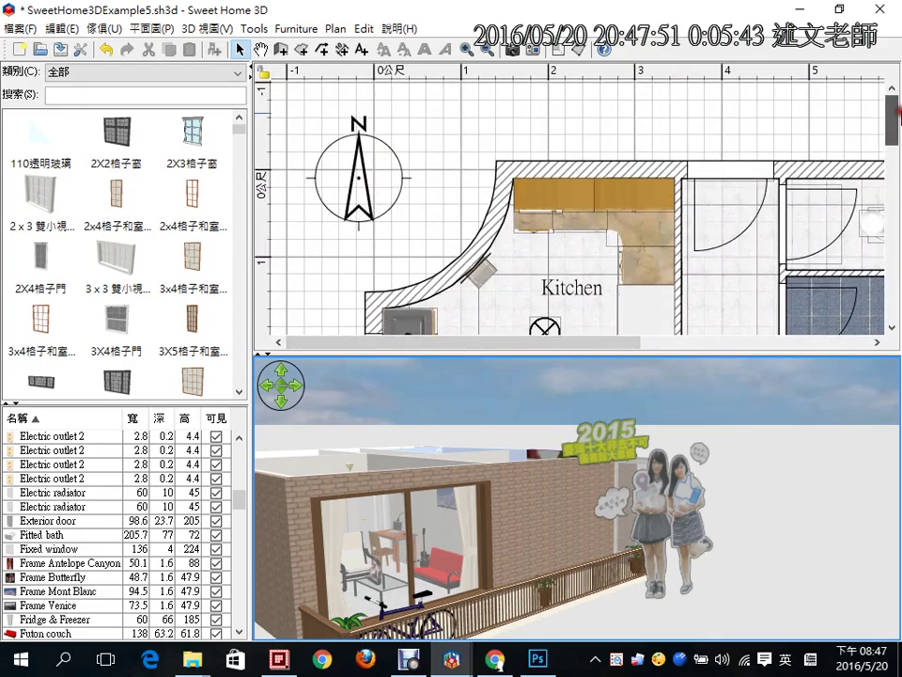
{"action": "scroll", "coordinate": [805, 241], "scroll_direction": "down", "scroll_amount": 10}
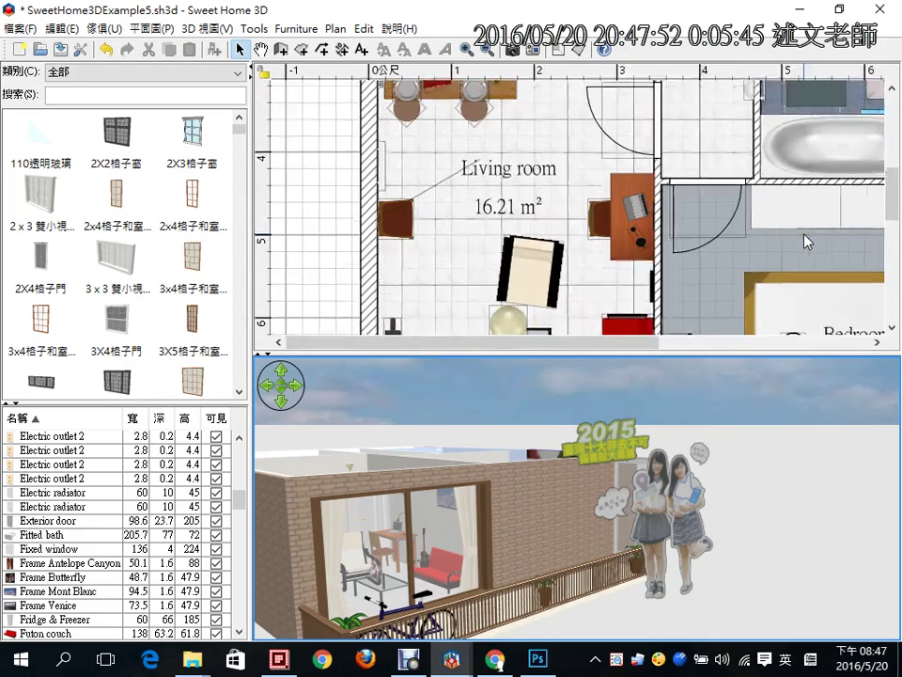
{"action": "scroll", "coordinate": [804, 241], "scroll_direction": "down", "scroll_amount": 5, "text": "ctrl"}
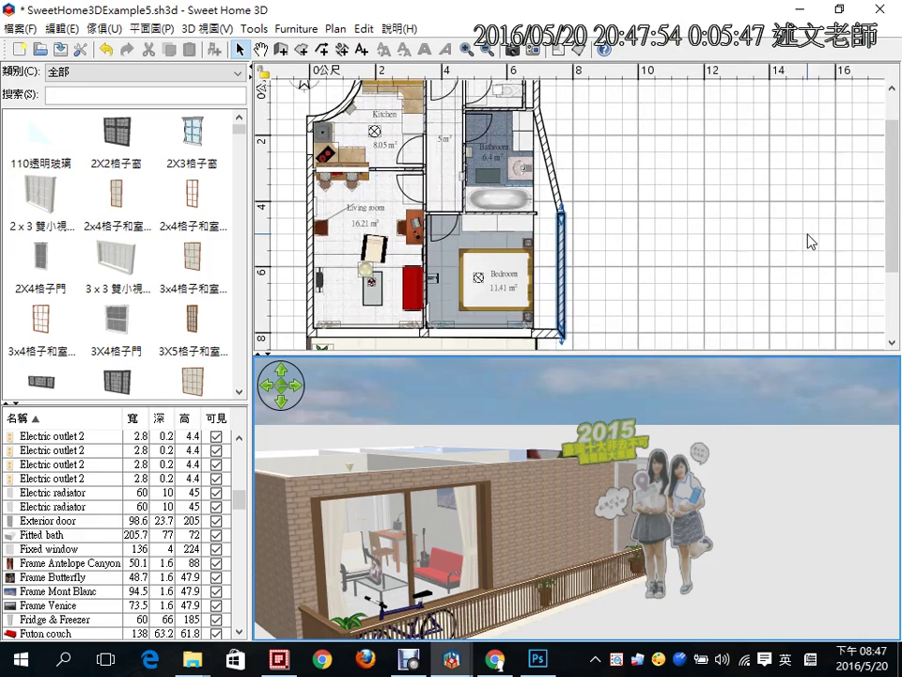
{"action": "scroll", "coordinate": [362, 302], "scroll_direction": "down", "scroll_amount": 3}
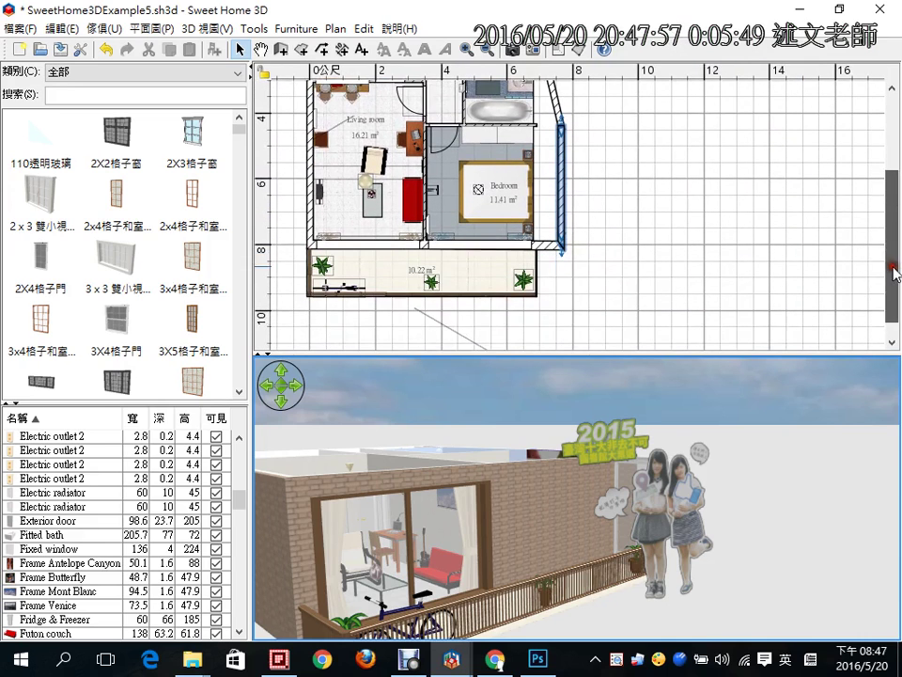
{"action": "left_click", "coordinate": [307, 265]}
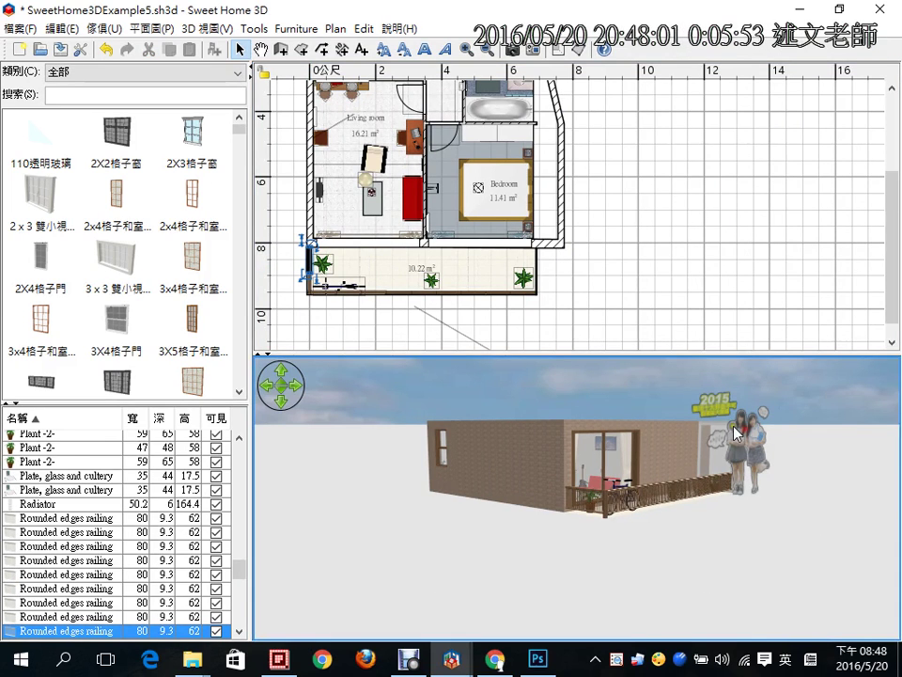
{"action": "left_click_drag", "start_coordinate": [515, 547], "coordinate": [454, 537]}
{"action": "left_click_drag", "start_coordinate": [282, 203], "coordinate": [320, 246]}
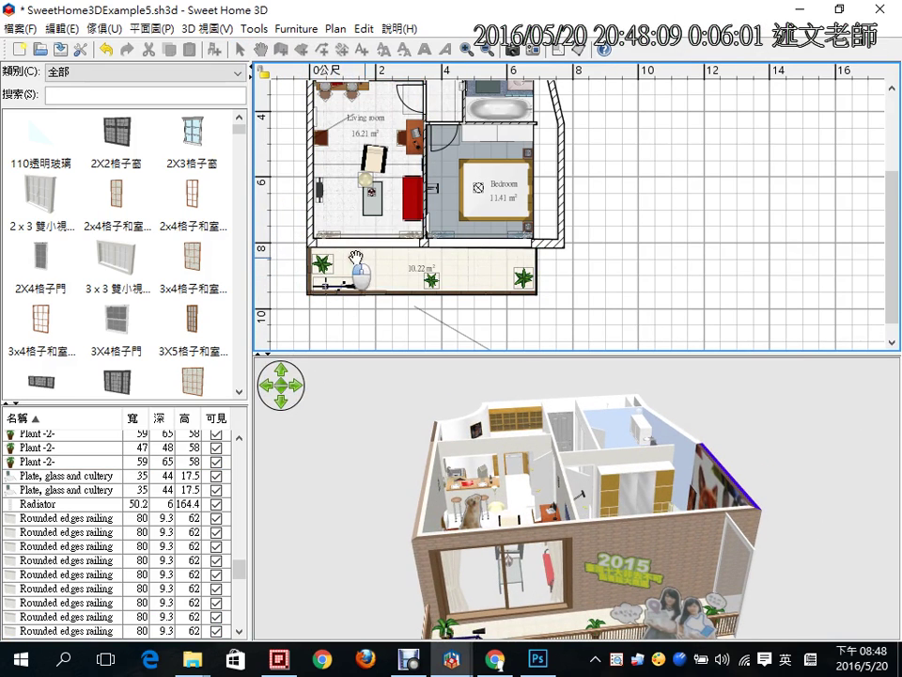
{"action": "scroll", "coordinate": [458, 218], "scroll_direction": "up", "scroll_amount": 4}
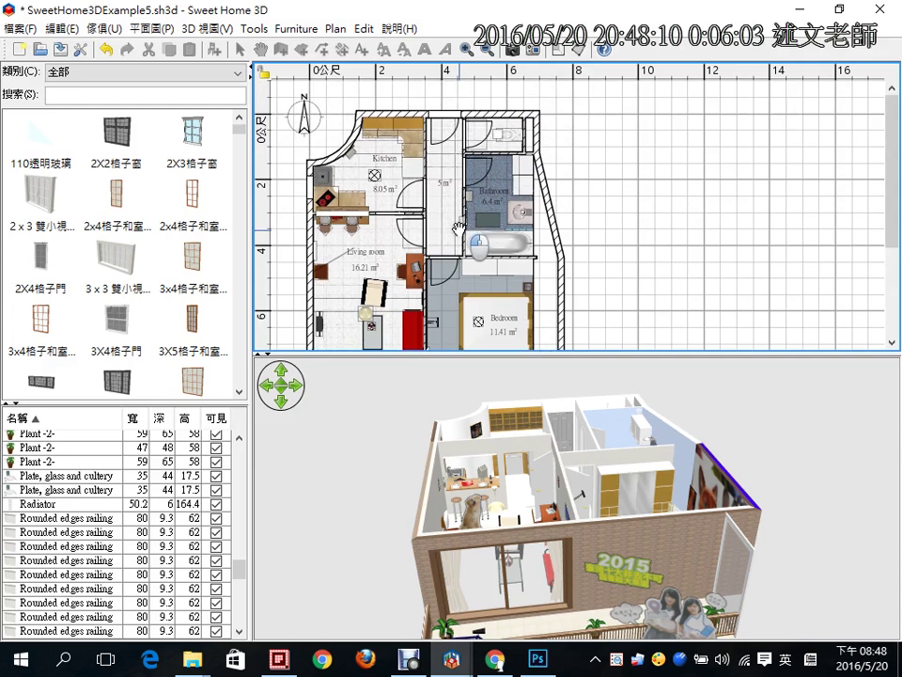
{"action": "scroll", "coordinate": [460, 216], "scroll_direction": "down", "scroll_amount": 5}
{"action": "key", "text": "Escape"}
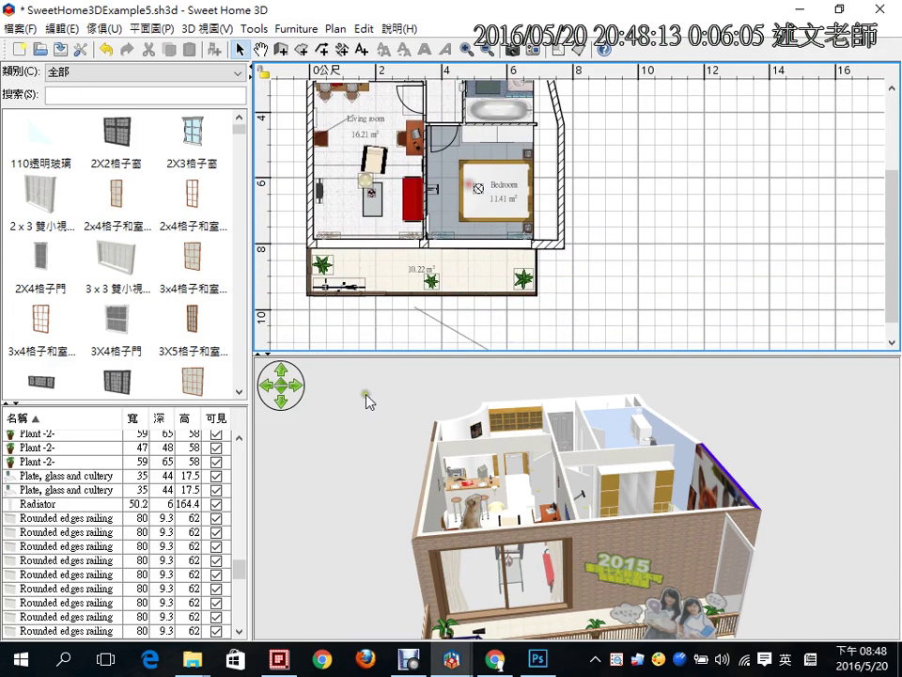
- Examine where the plant, picture frames and fixed window sit in the home, then view the house from outside and select the bedroom's outer wall
{"action": "left_click", "coordinate": [43, 462]}
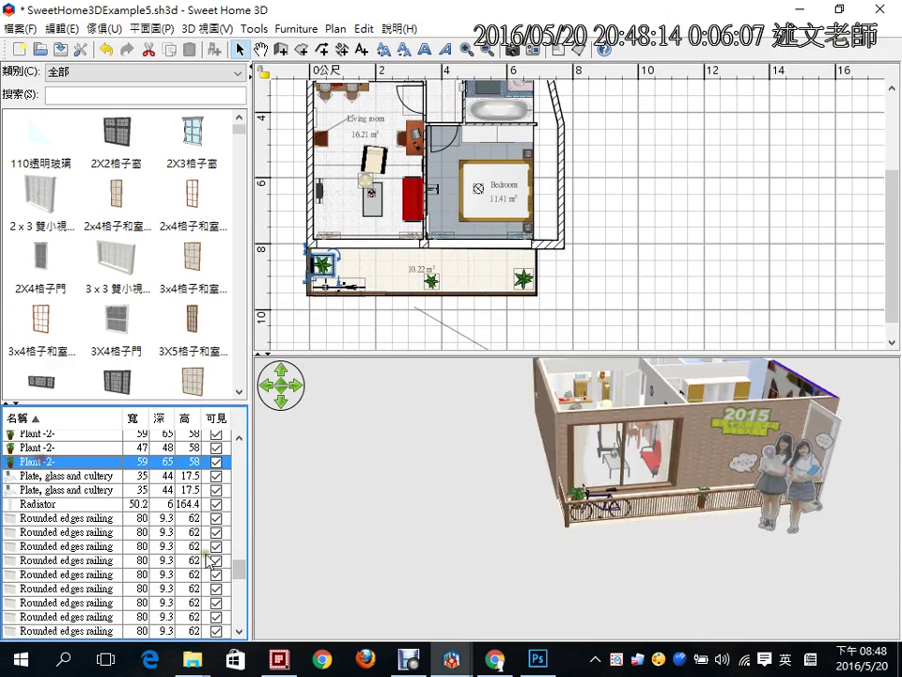
{"action": "left_click_drag", "start_coordinate": [240, 570], "coordinate": [274, 527]}
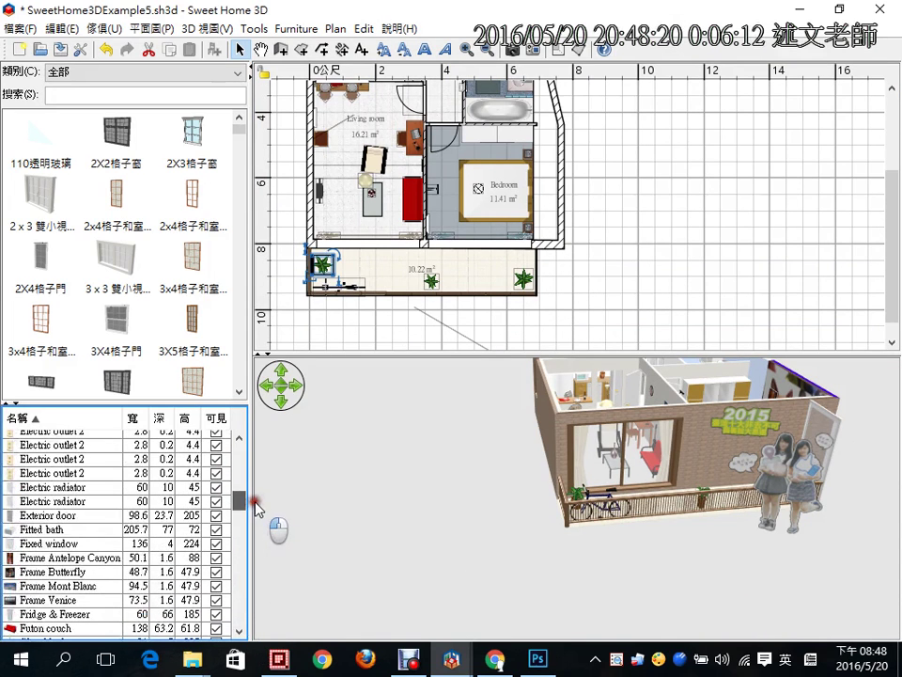
{"action": "left_click", "coordinate": [54, 572]}
{"action": "left_click", "coordinate": [56, 585]}
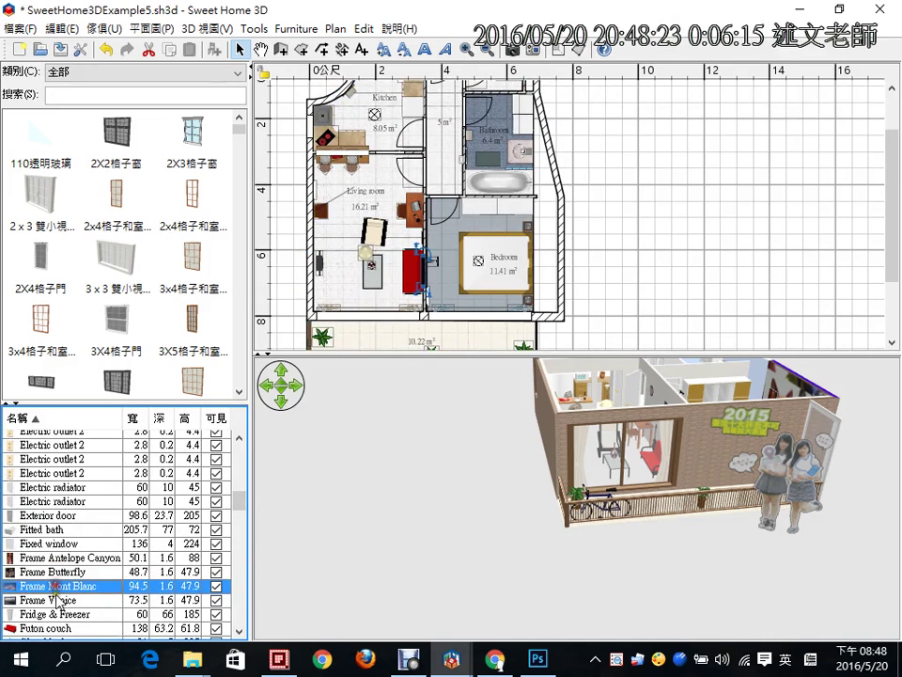
{"action": "left_click", "coordinate": [58, 600]}
{"action": "left_click", "coordinate": [61, 571]}
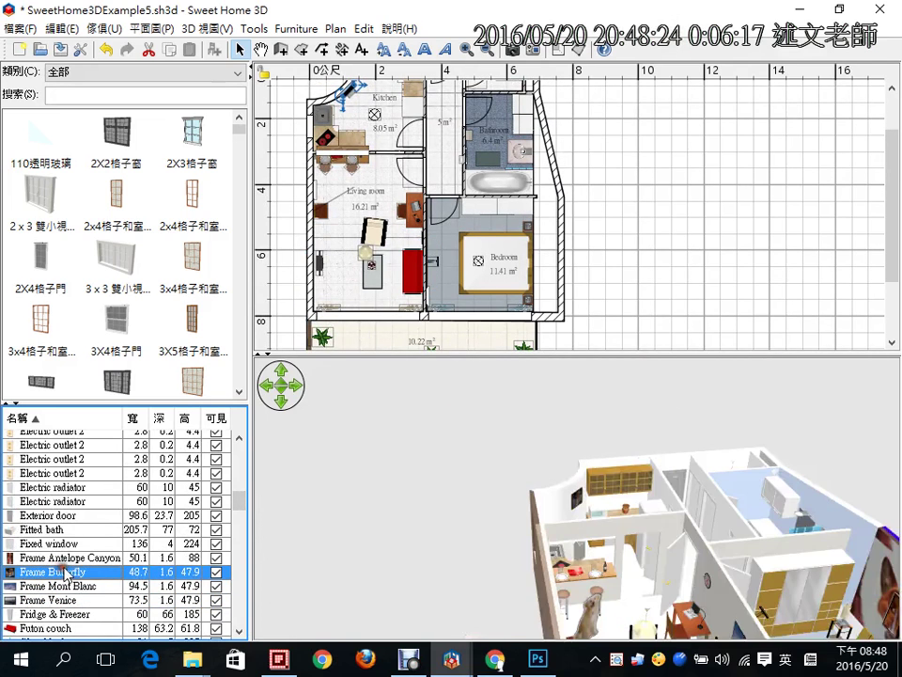
{"action": "key", "text": "Up"}
{"action": "key", "text": "Up"}
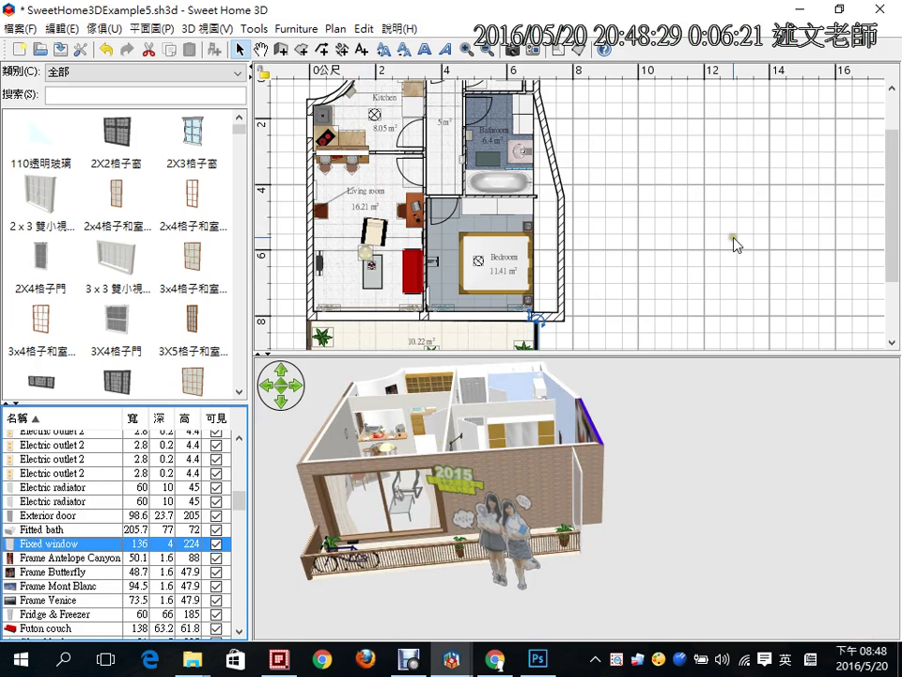
{"action": "left_click_drag", "start_coordinate": [470, 557], "coordinate": [645, 476]}
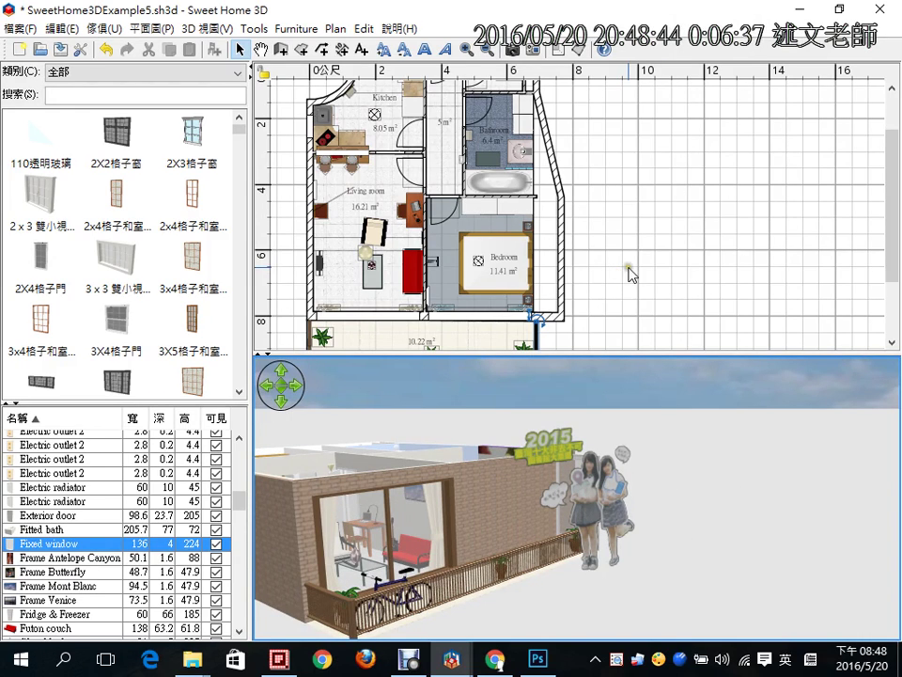
{"action": "left_click", "coordinate": [641, 235]}
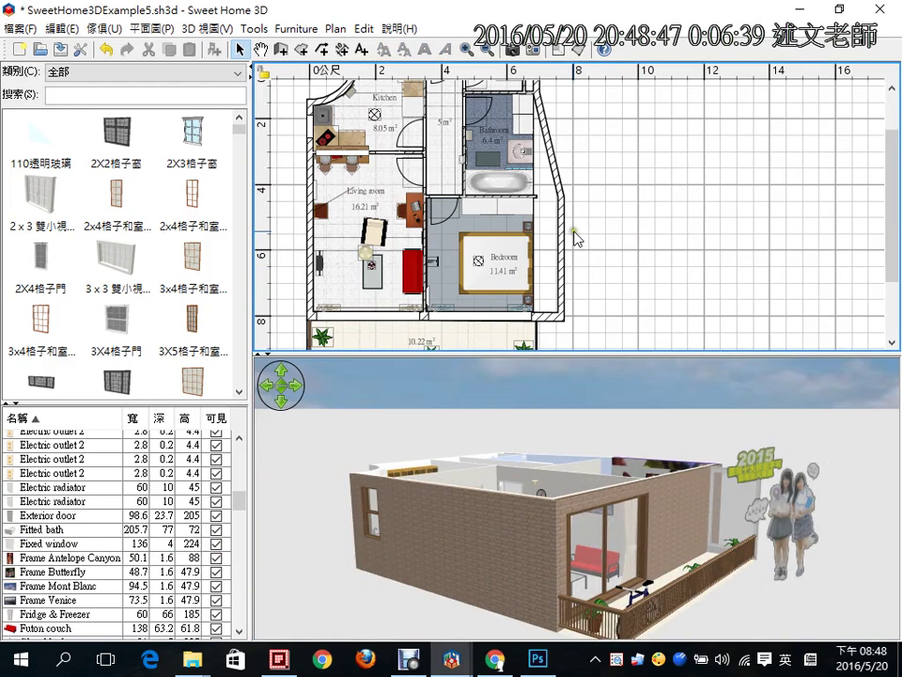
{"action": "left_click", "coordinate": [563, 241]}
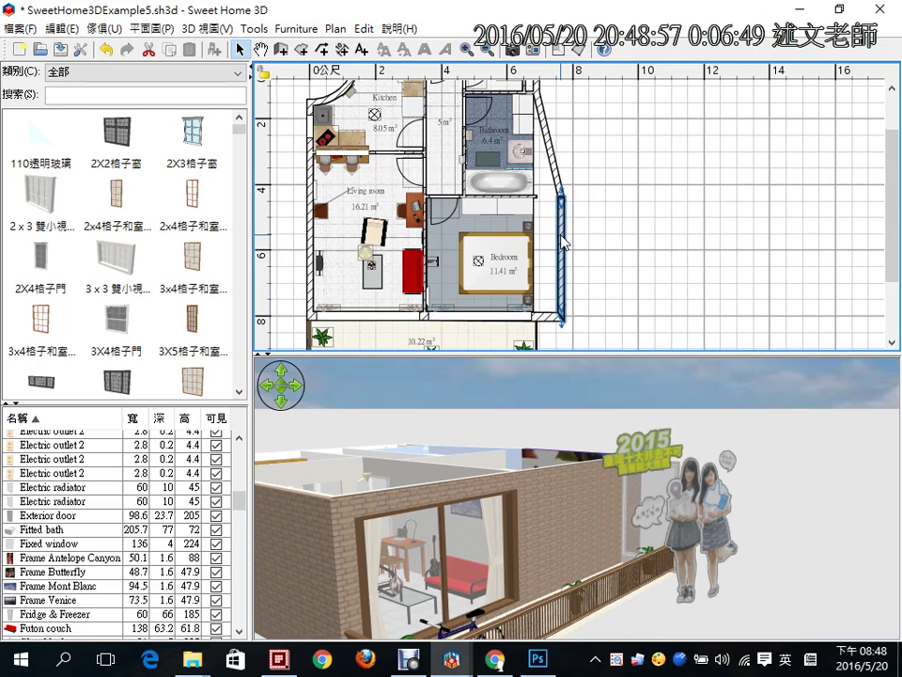
- Create a new home and draw three connected 14 cm thick walls, starting with a horizontal one about 466 cm long
{"action": "left_click", "coordinate": [19, 49]}
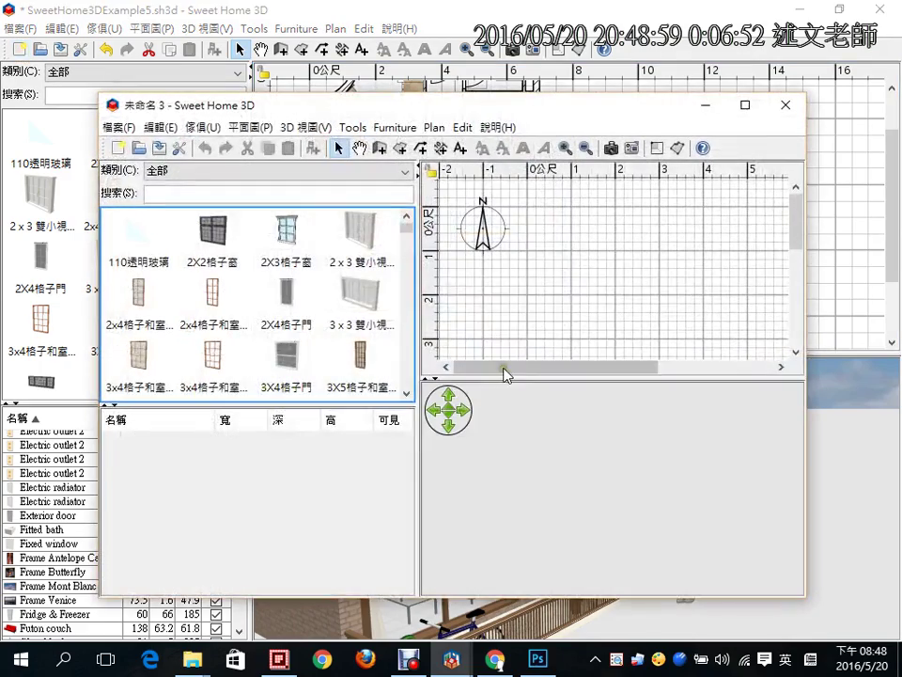
{"action": "left_click", "coordinate": [742, 105]}
{"action": "left_click", "coordinate": [281, 49]}
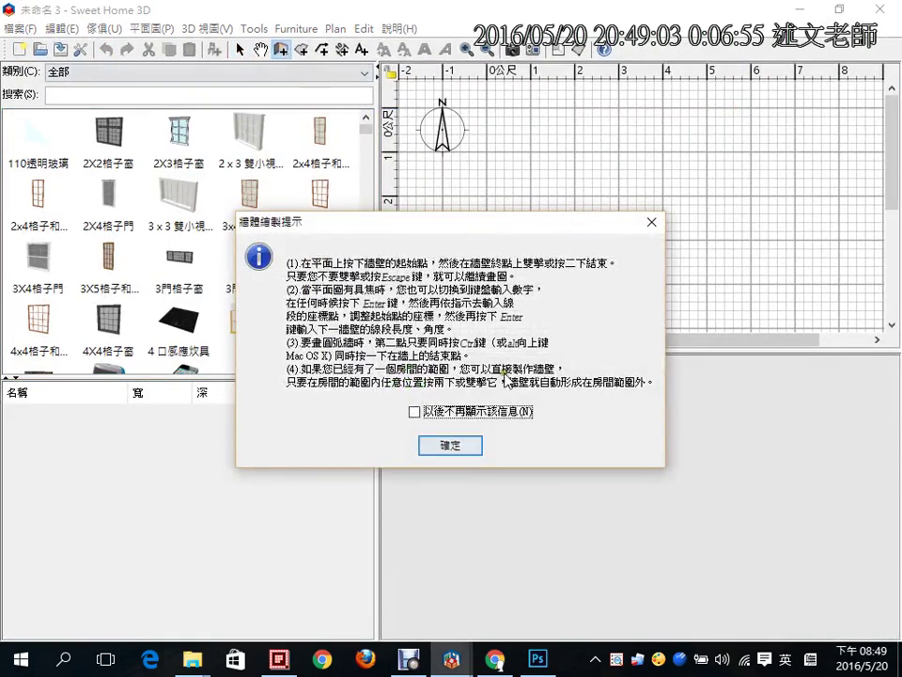
{"action": "left_click", "coordinate": [459, 449]}
{"action": "left_click", "coordinate": [490, 144]}
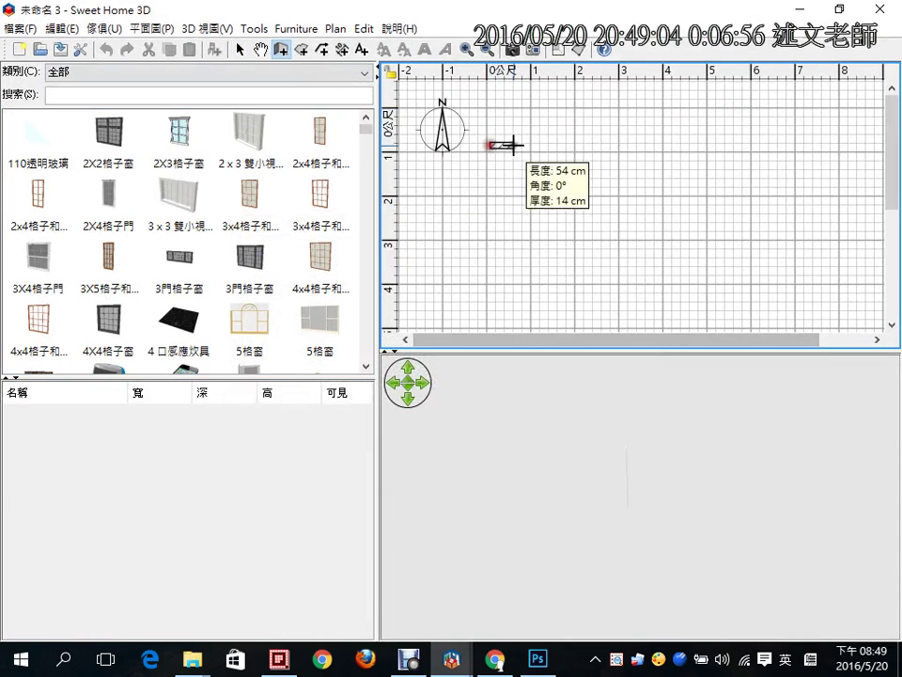
{"action": "left_click", "coordinate": [696, 144]}
{"action": "left_click", "coordinate": [696, 290]}
{"action": "double_click", "coordinate": [632, 292]}
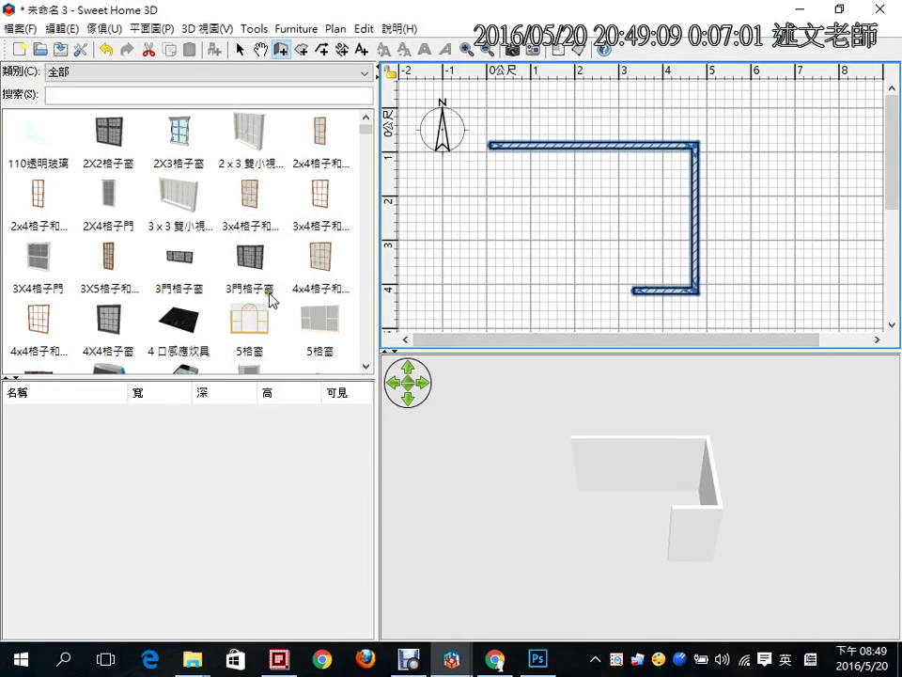
- Examine the property settings of the long horizontal wall and close them without changes
{"action": "left_click", "coordinate": [240, 49]}
{"action": "left_click", "coordinate": [566, 175]}
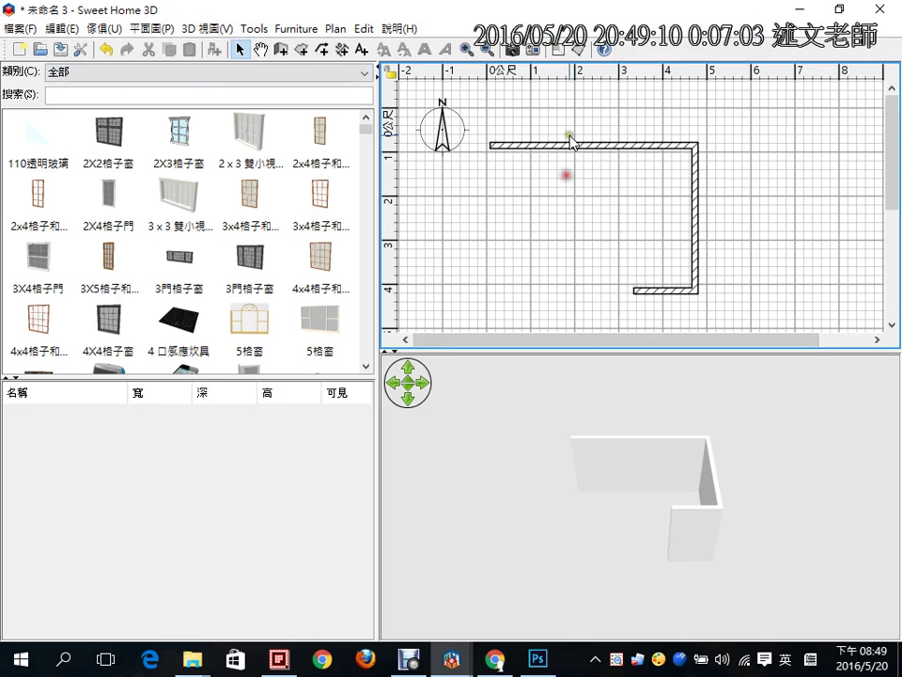
{"action": "left_click", "coordinate": [568, 145]}
{"action": "double_click", "coordinate": [568, 145]}
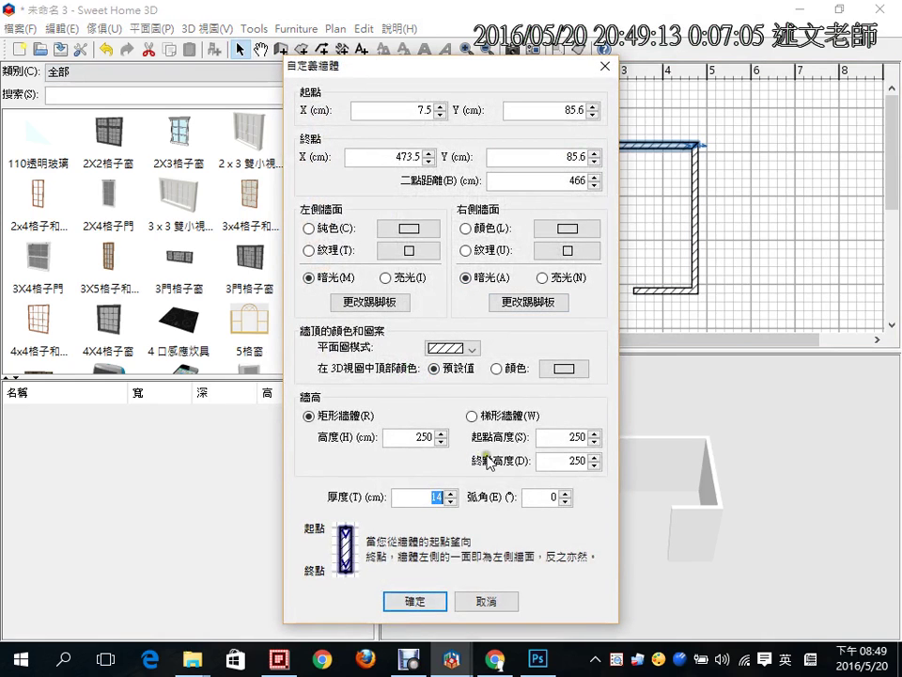
{"action": "left_click_drag", "start_coordinate": [443, 395], "coordinate": [459, 464]}
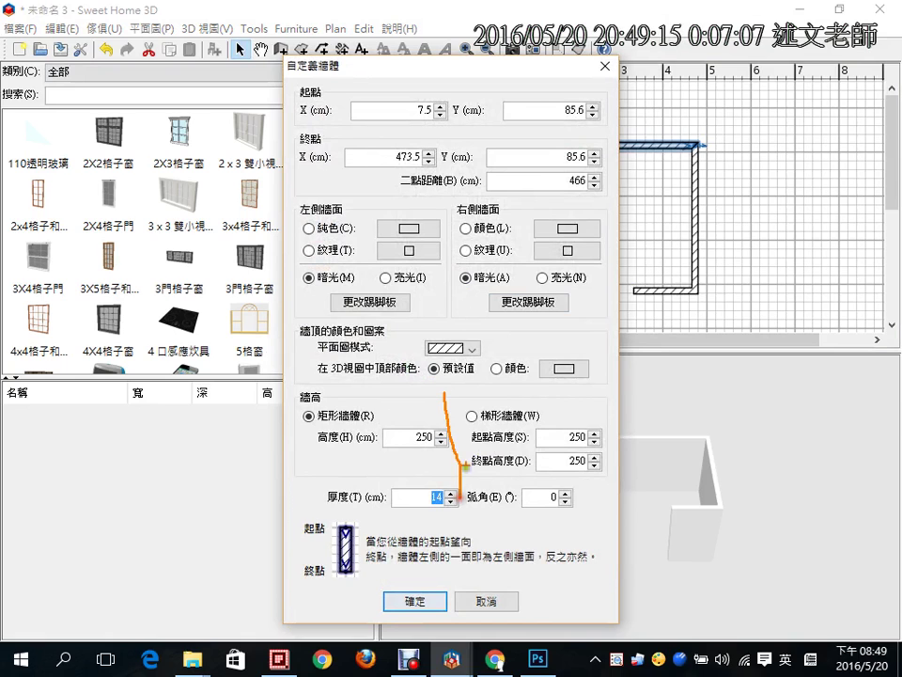
{"action": "key", "text": "Escape"}
{"action": "left_click", "coordinate": [603, 67]}
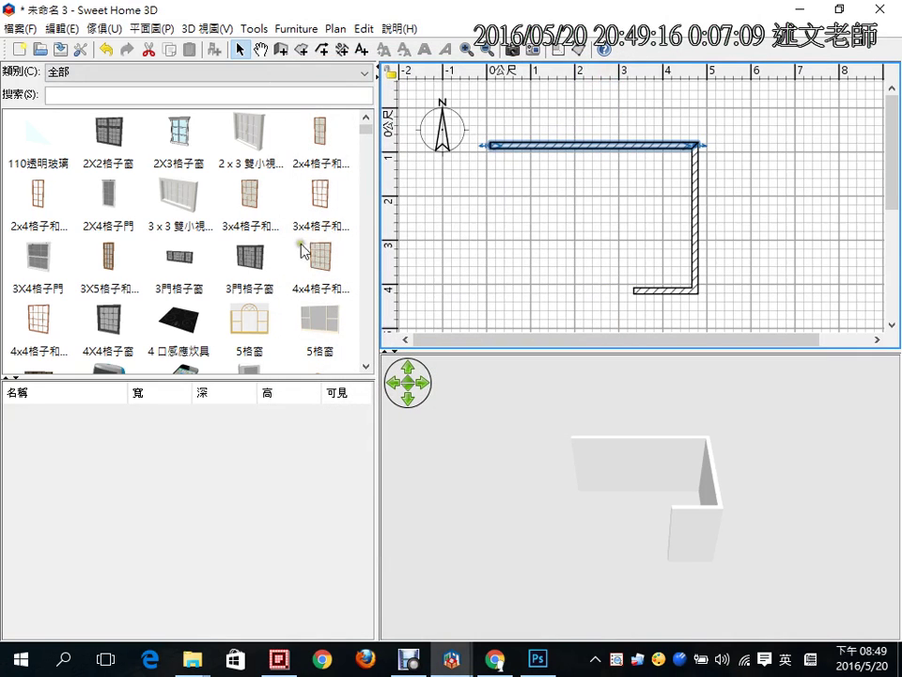
- Place an Apple iMac 1998 from the 8辦公室 category between the walls and view it up close in 3D
{"action": "left_click", "coordinate": [361, 71]}
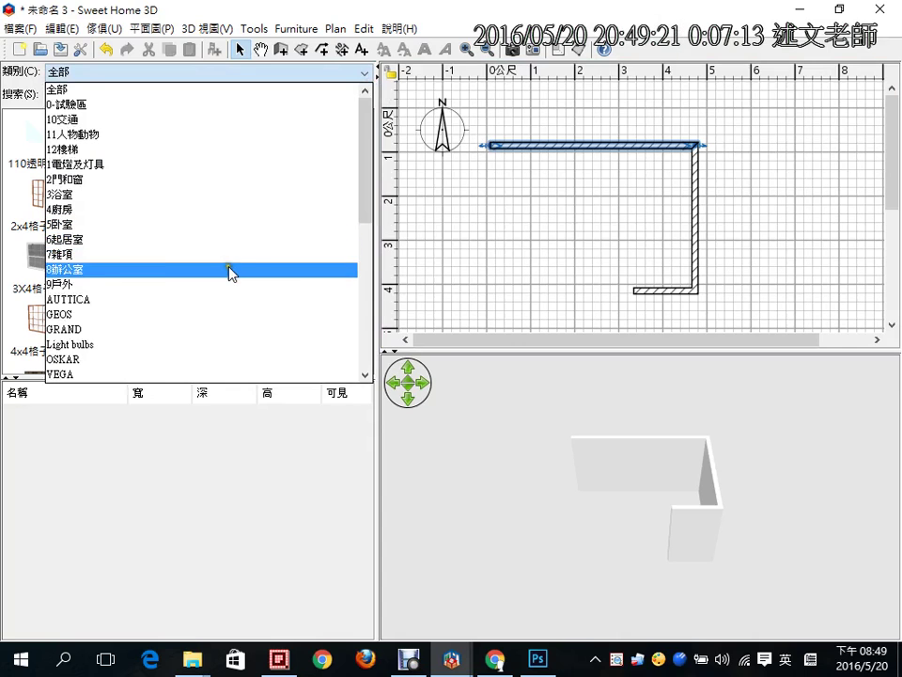
{"action": "left_click", "coordinate": [231, 270]}
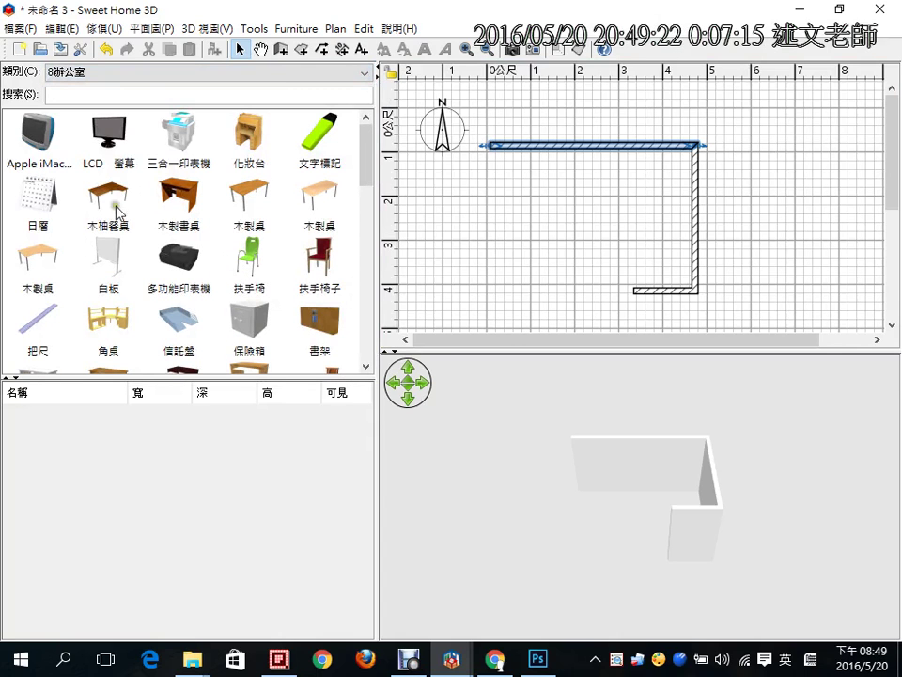
{"action": "left_click", "coordinate": [41, 199]}
{"action": "left_click_drag", "start_coordinate": [42, 135], "coordinate": [596, 217]}
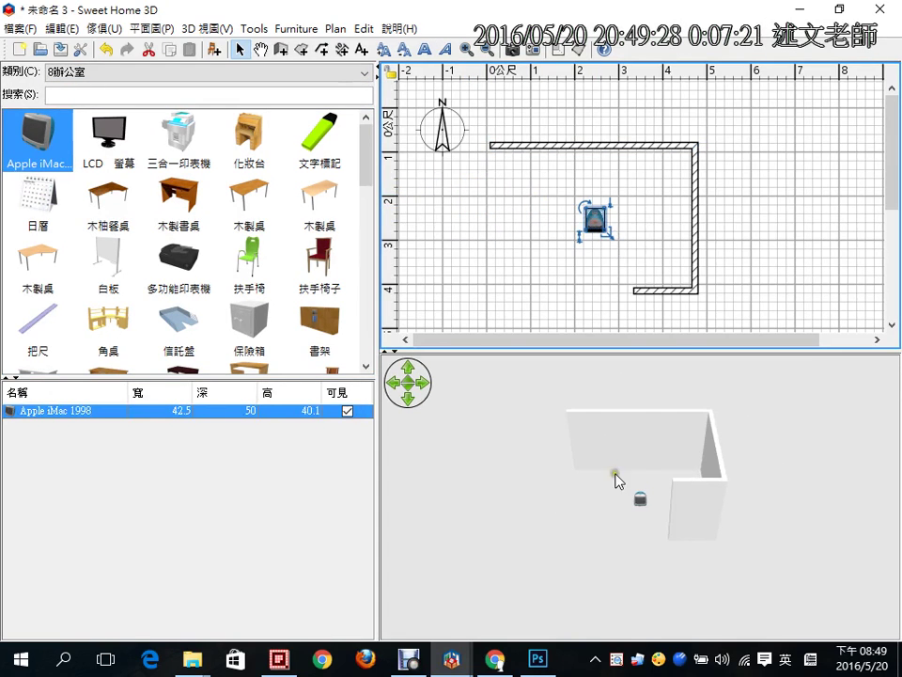
{"action": "left_click", "coordinate": [637, 512]}
{"action": "left_click_drag", "start_coordinate": [637, 512], "coordinate": [659, 453]}
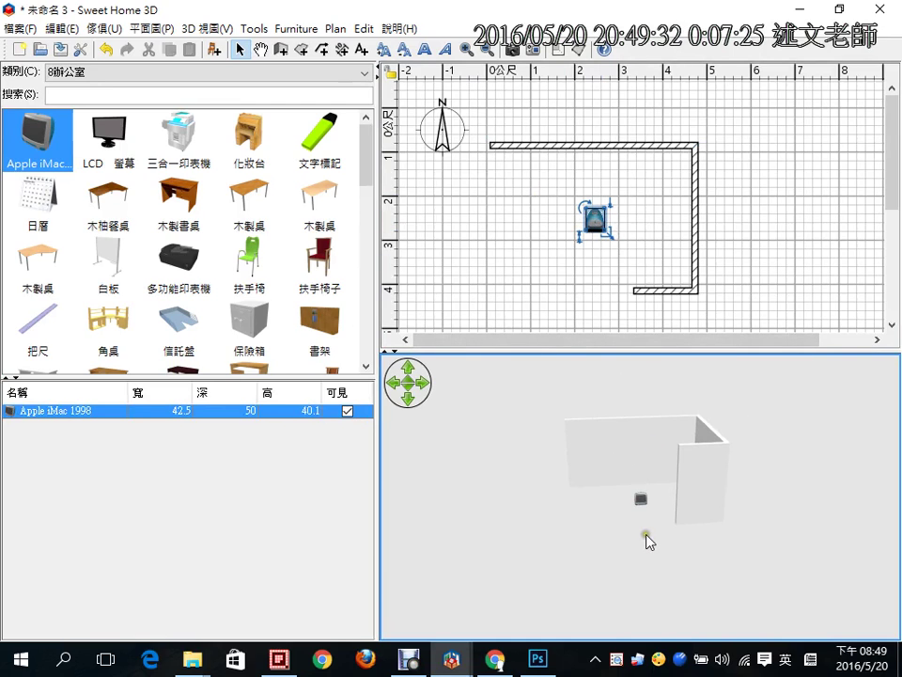
{"action": "scroll", "coordinate": [649, 527], "scroll_direction": "up", "scroll_amount": 6}
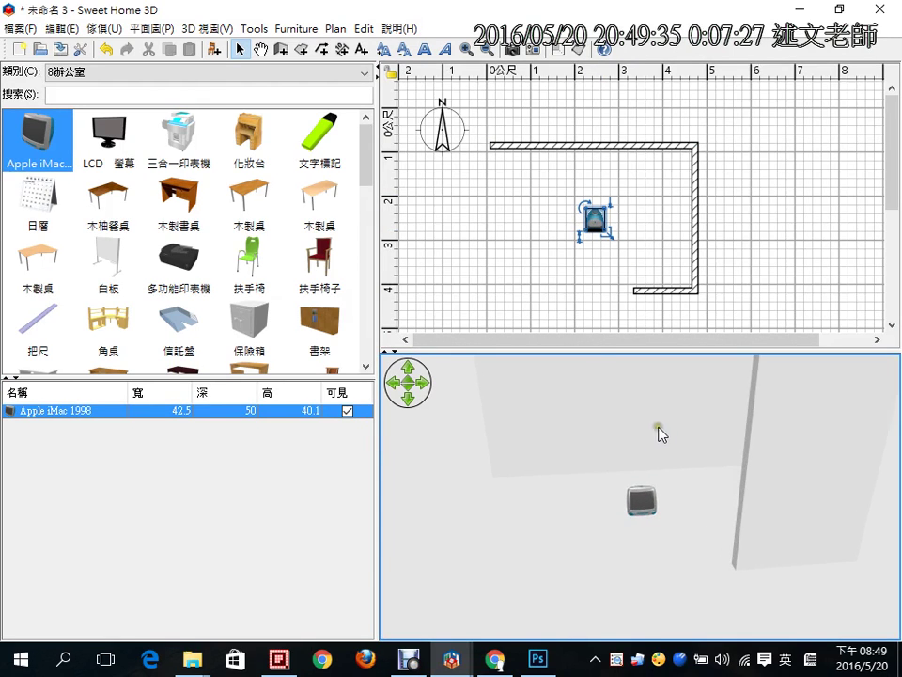
- Set the iMac's elevation to 120 cm and check the floating computer against the walls in the 3D view
{"action": "double_click", "coordinate": [606, 215]}
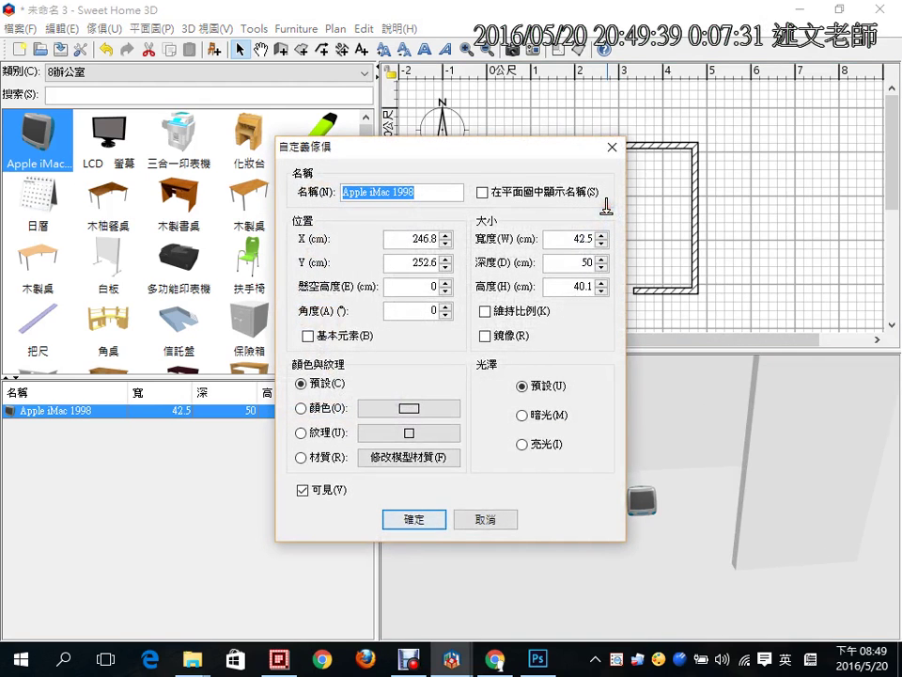
{"action": "left_click", "coordinate": [432, 286]}
{"action": "type", "text": "120"}
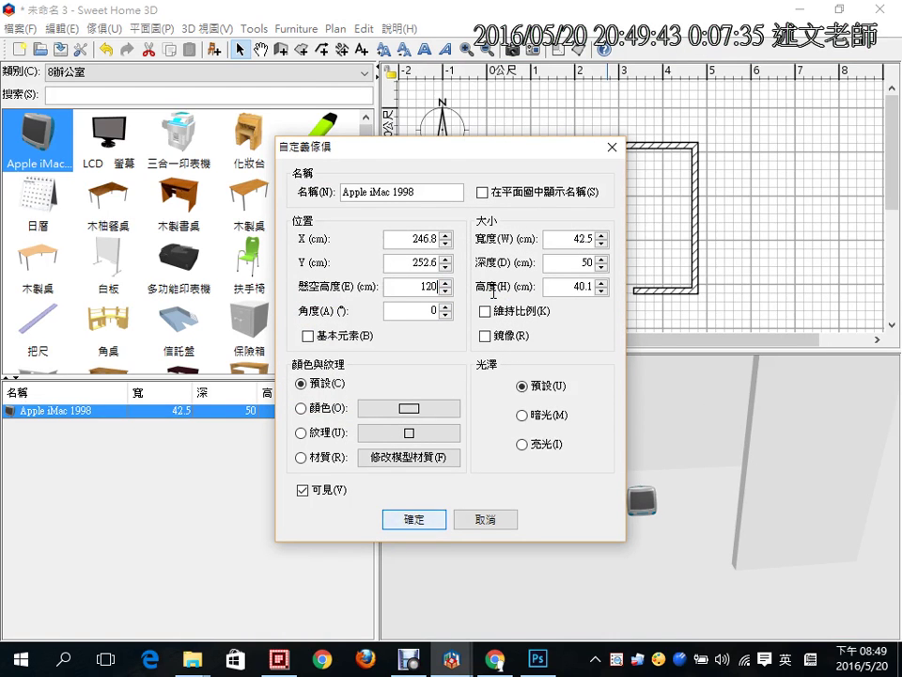
{"action": "left_click", "coordinate": [421, 522]}
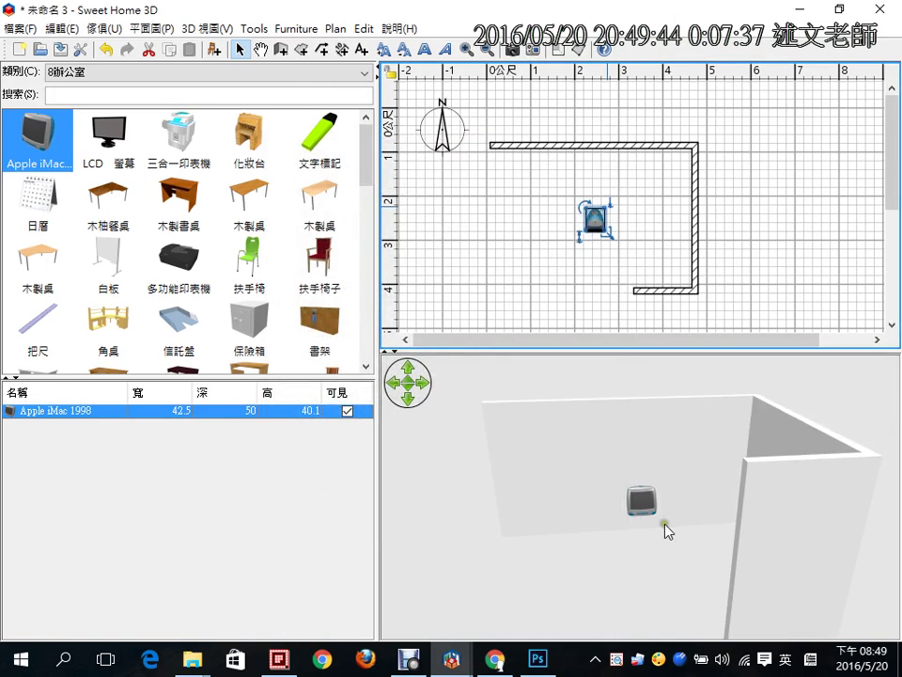
{"action": "left_click_drag", "start_coordinate": [666, 528], "coordinate": [699, 527]}
{"action": "left_click", "coordinate": [666, 290]}
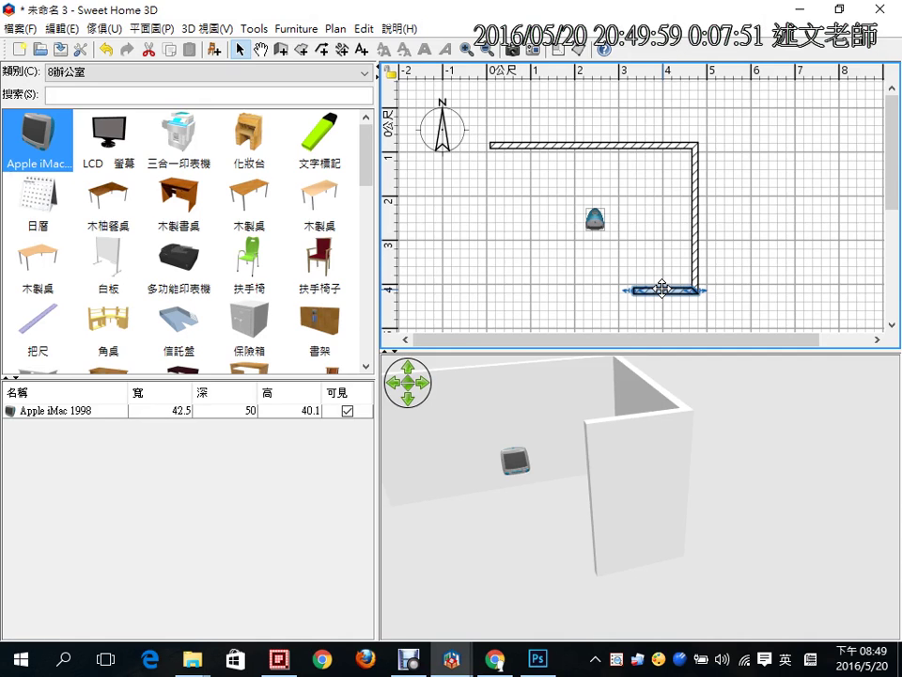
{"action": "left_click", "coordinate": [735, 293]}
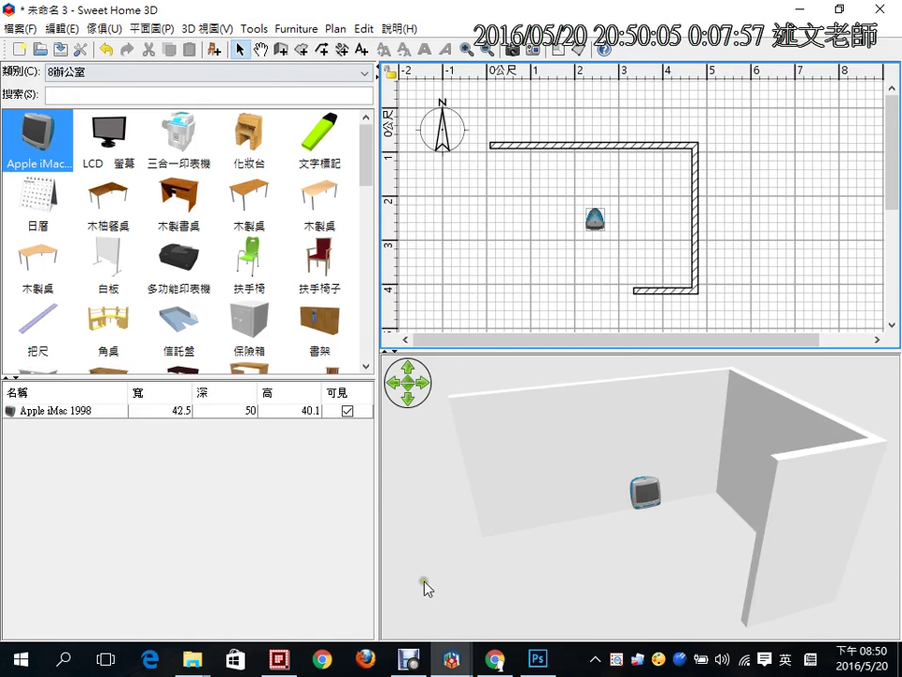
- Return to the SweetHome3DExample5.sh3d home and examine the standing two-person picture in front of the house
{"action": "mouse_move", "coordinate": [452, 658]}
{"action": "left_click", "coordinate": [482, 578]}
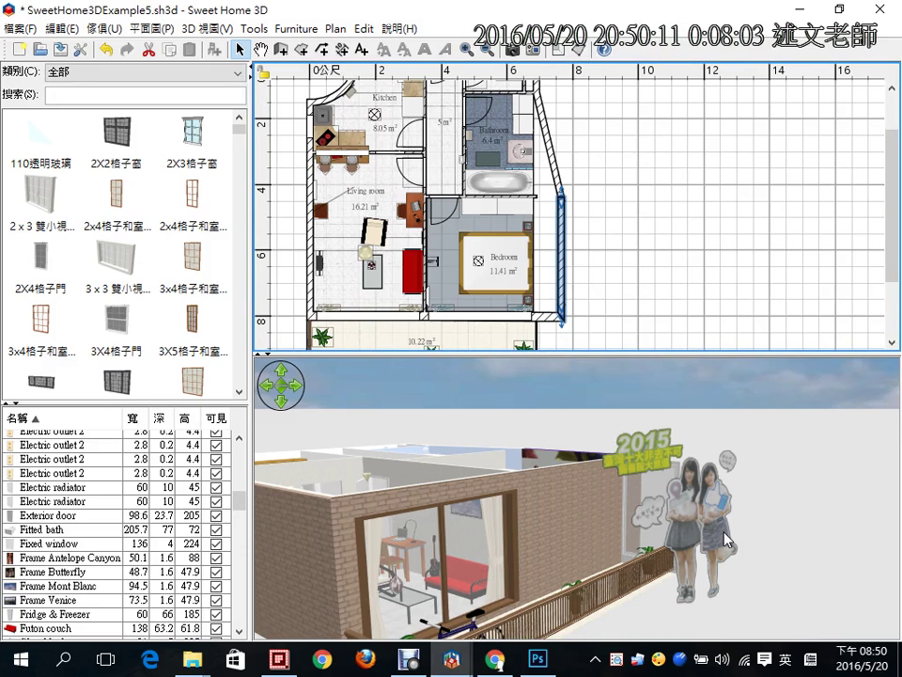
{"action": "mouse_move", "coordinate": [758, 594]}
{"action": "left_mouse_down"}
{"action": "mouse_move", "coordinate": [677, 611]}
{"action": "mouse_move", "coordinate": [622, 609]}
{"action": "mouse_move", "coordinate": [592, 527]}
{"action": "mouse_move", "coordinate": [747, 389]}
{"action": "mouse_move", "coordinate": [773, 615]}
{"action": "left_mouse_up"}
{"action": "left_click_drag", "start_coordinate": [806, 512], "coordinate": [822, 475]}
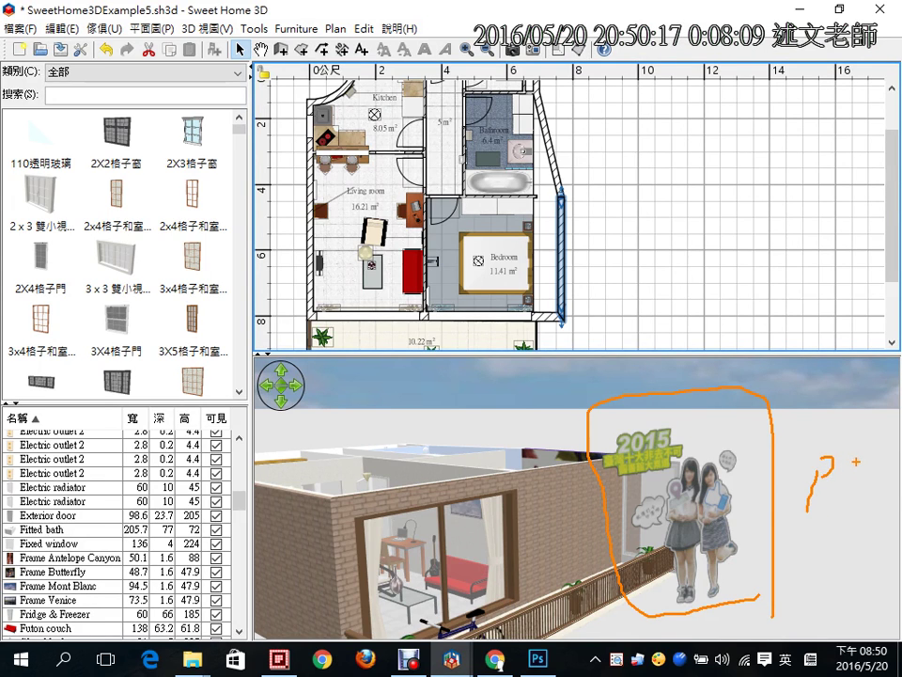
{"action": "right_click", "coordinate": [587, 408]}
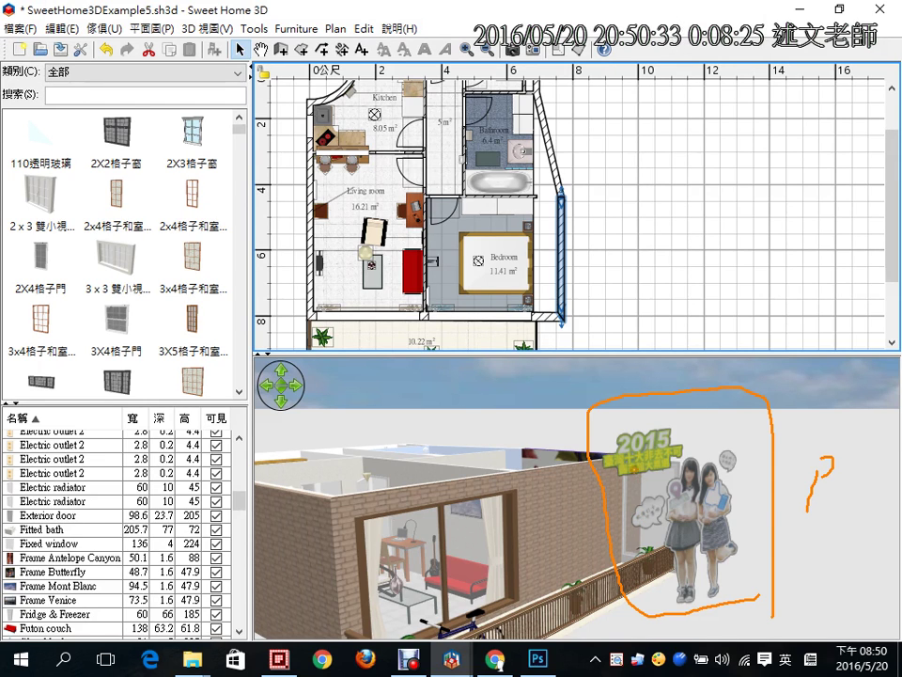
{"action": "mouse_move", "coordinate": [781, 375]}
{"action": "left_mouse_down"}
{"action": "mouse_move", "coordinate": [815, 405]}
{"action": "mouse_move", "coordinate": [866, 342]}
{"action": "left_mouse_up"}
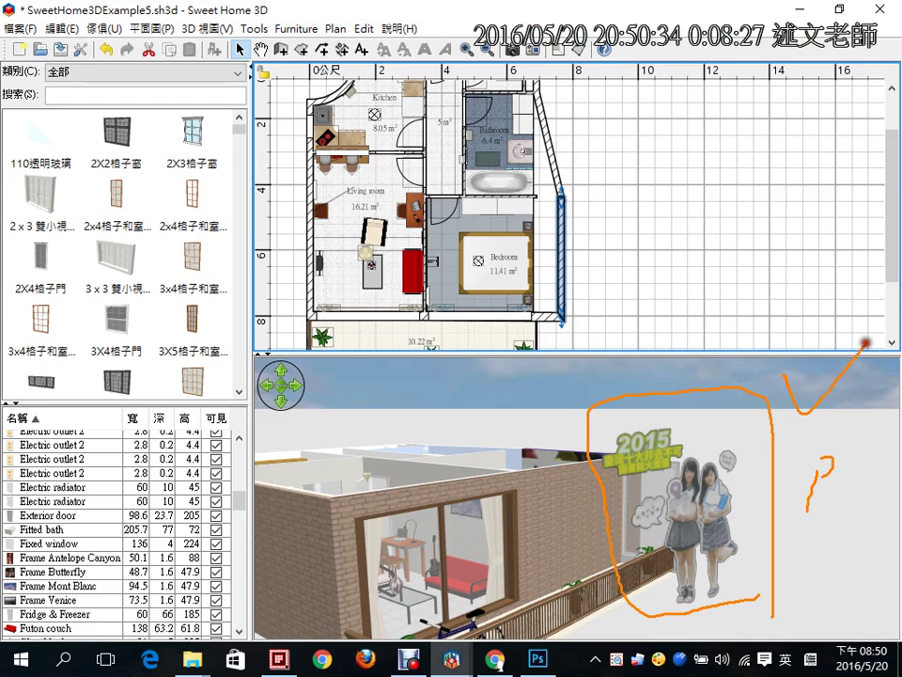
{"action": "key", "text": "Escape"}
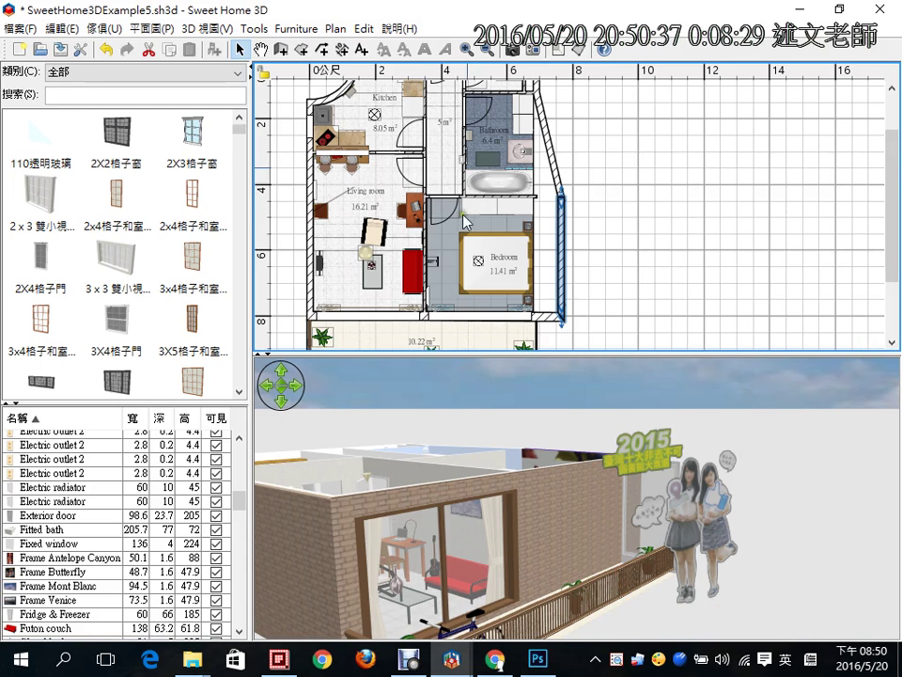
{"action": "left_click", "coordinate": [631, 196]}
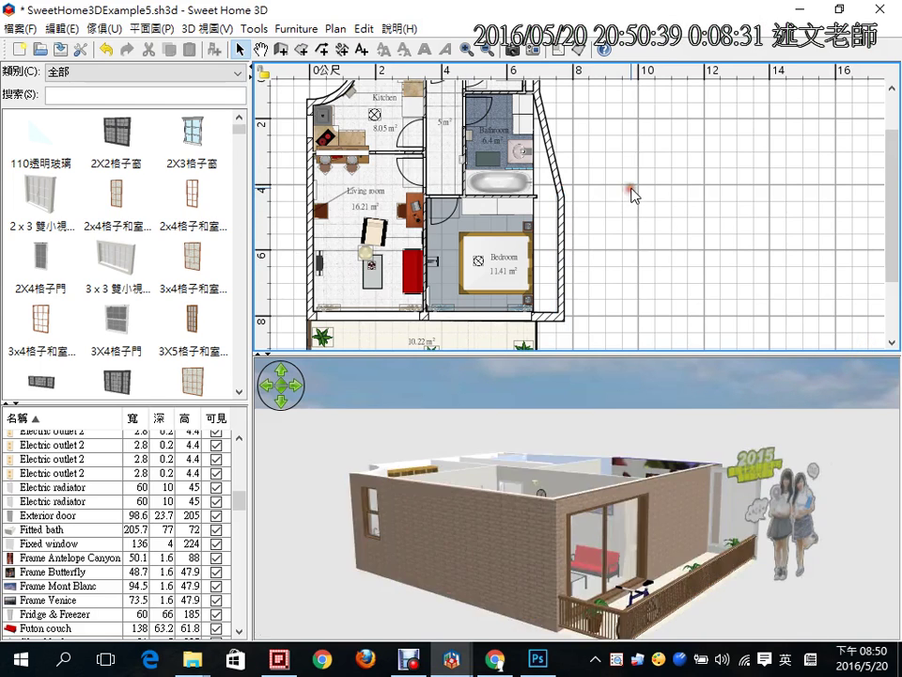
- Draw a horizontal wall about 555 cm long in the empty area east of the house and move it down beside the bedroom
{"action": "left_click", "coordinate": [280, 49]}
{"action": "left_click", "coordinate": [415, 354]}
{"action": "left_click", "coordinate": [447, 388]}
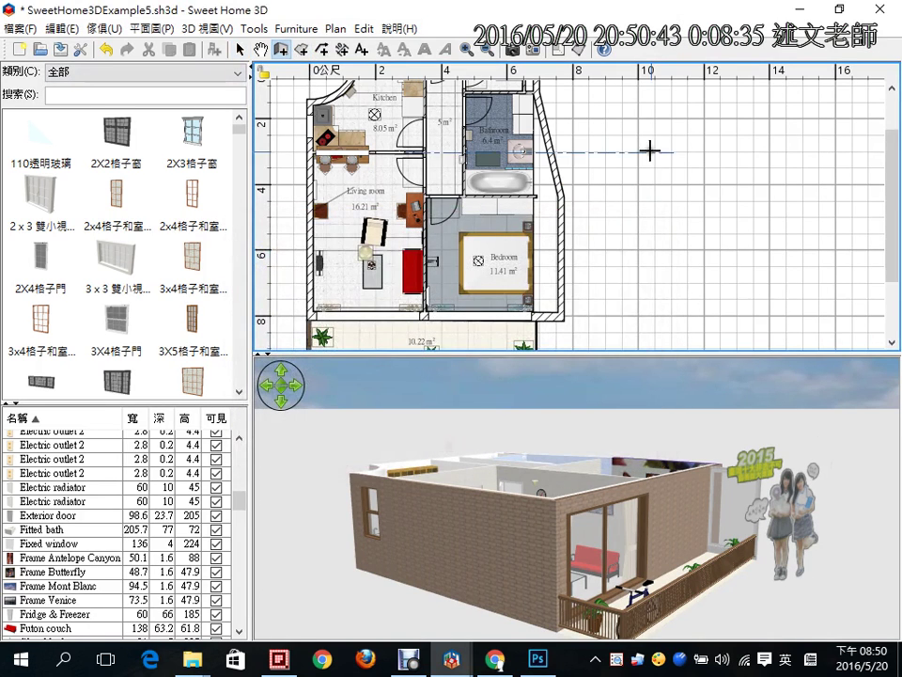
{"action": "left_click", "coordinate": [622, 119]}
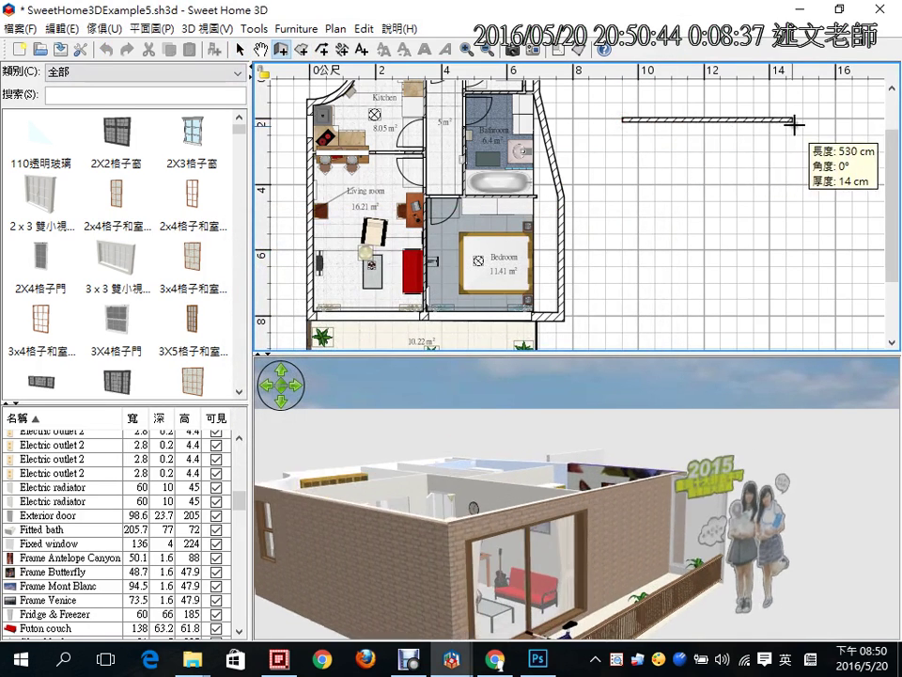
{"action": "left_click", "coordinate": [803, 121]}
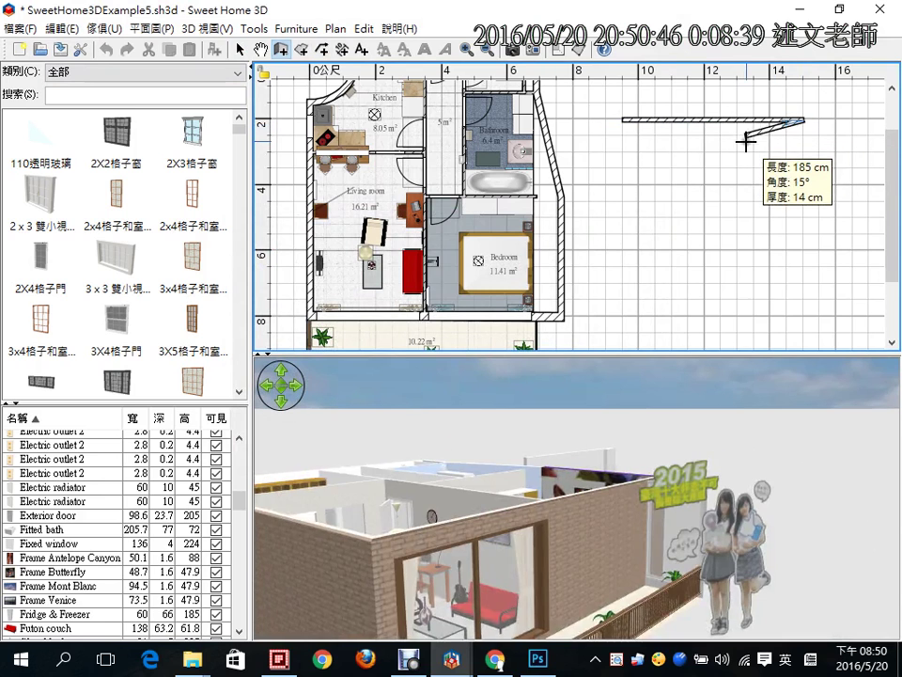
{"action": "key", "text": "Escape"}
{"action": "left_click", "coordinate": [241, 49]}
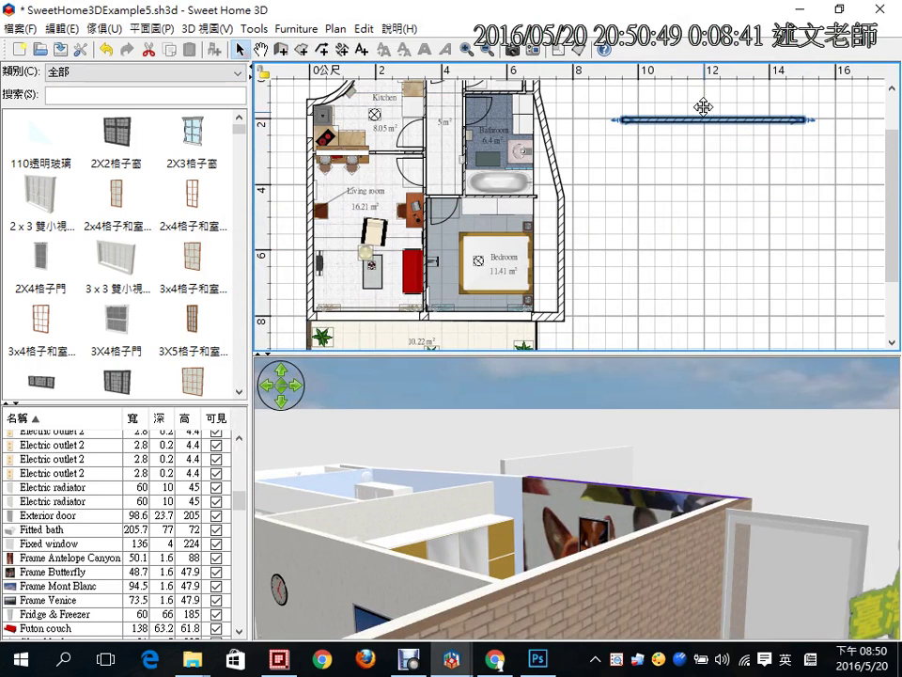
{"action": "left_click_drag", "start_coordinate": [703, 106], "coordinate": [761, 267]}
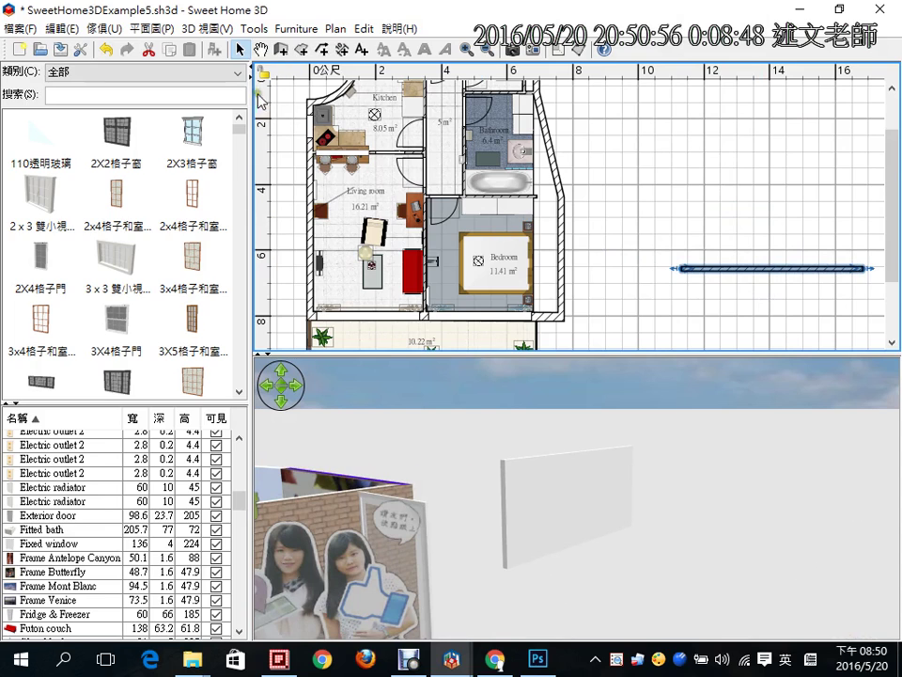
- Copy the new wall as new furniture, paste it, and place the furniture piece just below the original wall
{"action": "left_click", "coordinate": [254, 28]}
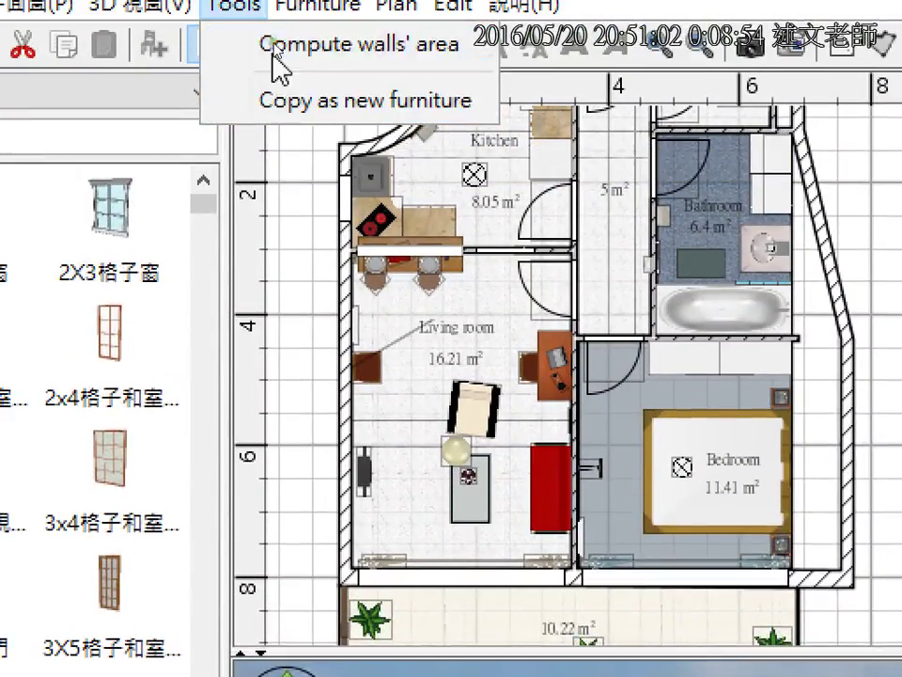
{"action": "left_click", "coordinate": [262, 30]}
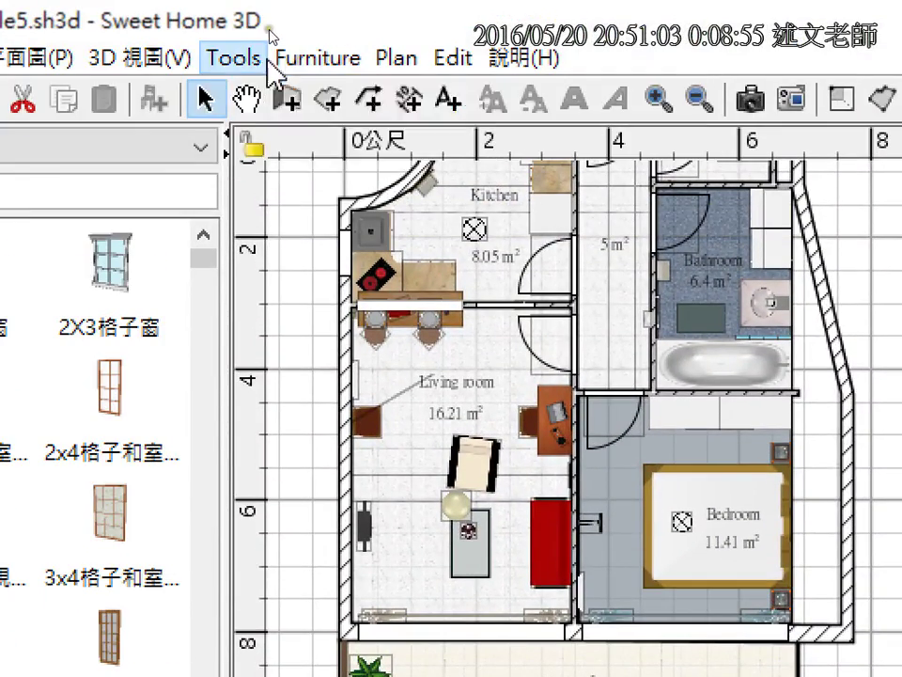
{"action": "left_click", "coordinate": [263, 30]}
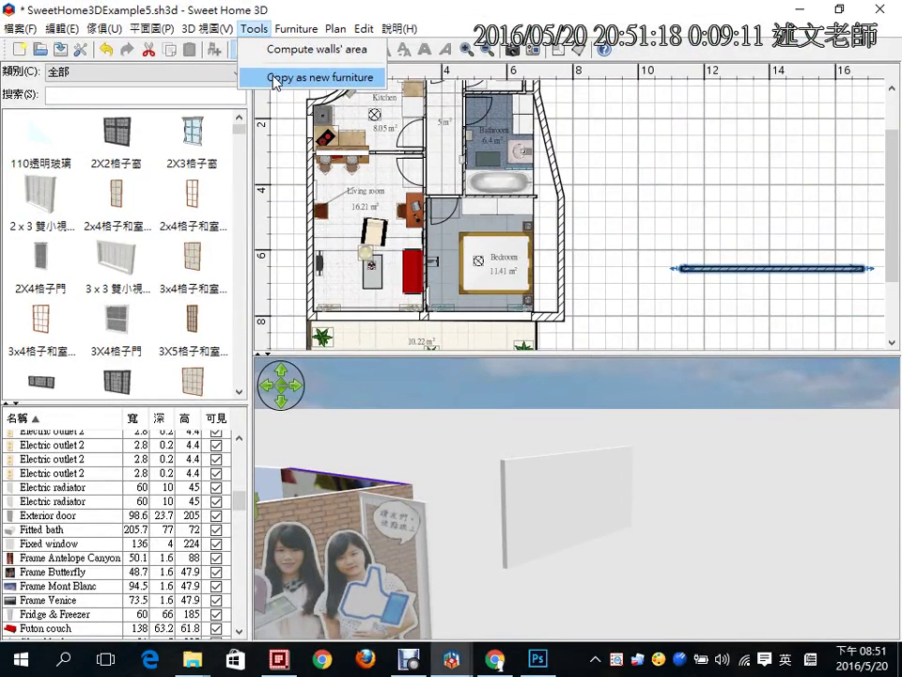
{"action": "left_click", "coordinate": [276, 80]}
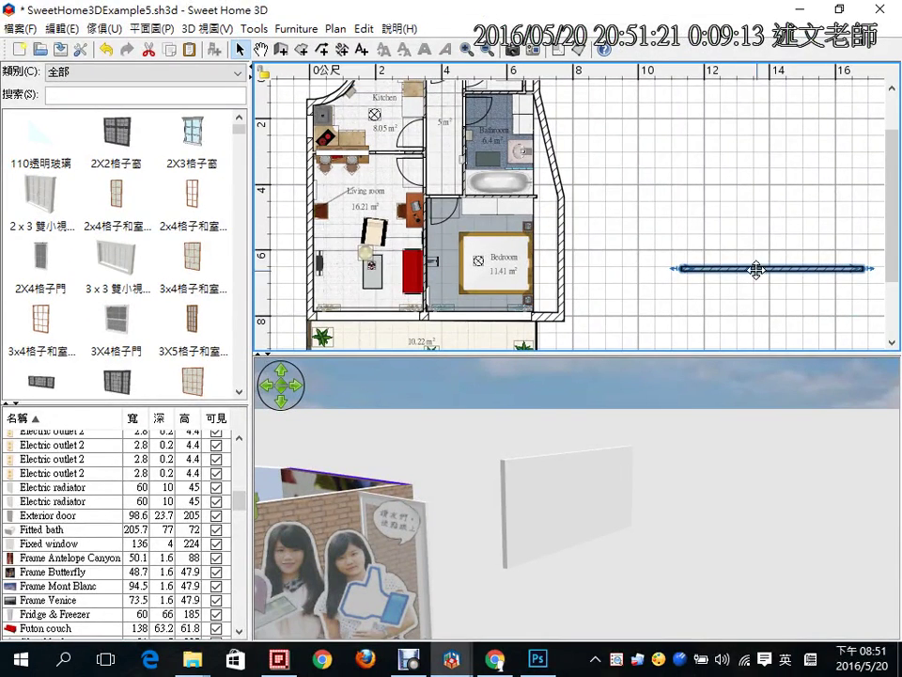
{"action": "left_click", "coordinate": [682, 192]}
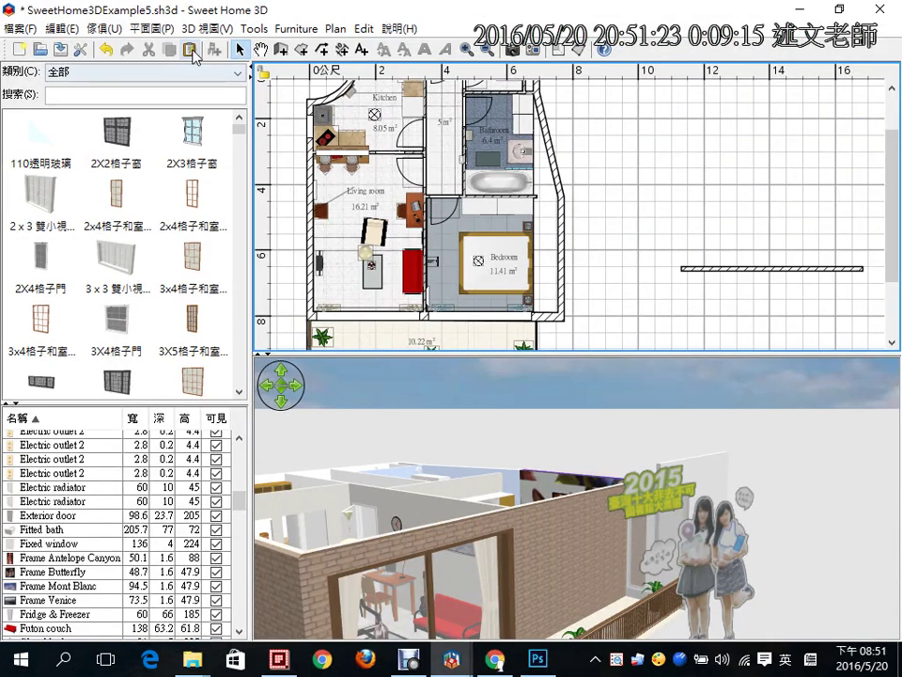
{"action": "left_click", "coordinate": [733, 270]}
{"action": "left_click_drag", "start_coordinate": [734, 270], "coordinate": [749, 307], "text": "ctrl"}
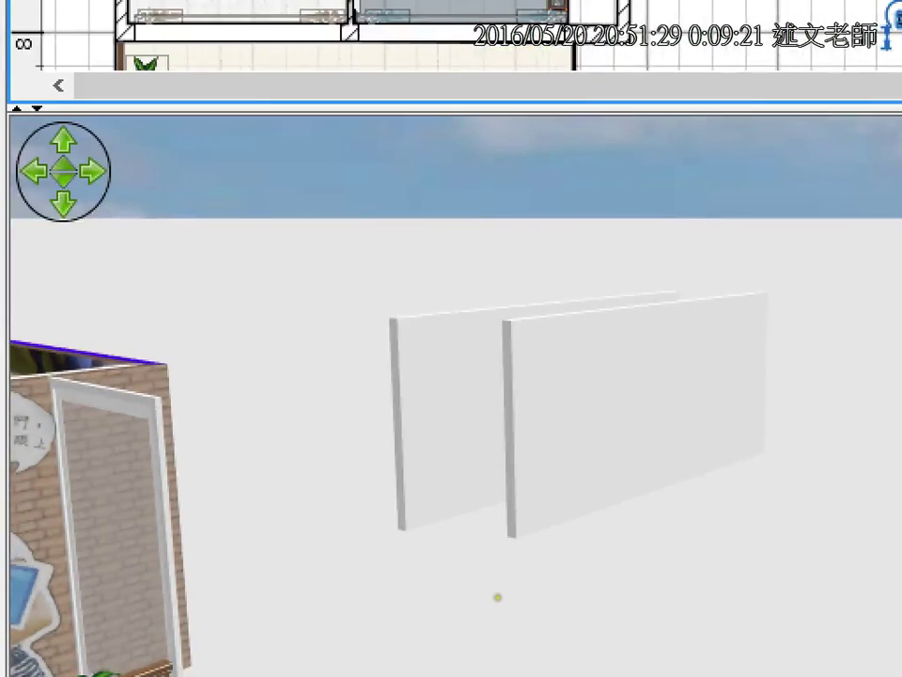
{"action": "left_click_drag", "start_coordinate": [470, 458], "coordinate": [489, 444]}
{"action": "left_click_drag", "start_coordinate": [536, 513], "coordinate": [580, 497]}
{"action": "left_click_drag", "start_coordinate": [664, 405], "coordinate": [701, 343]}
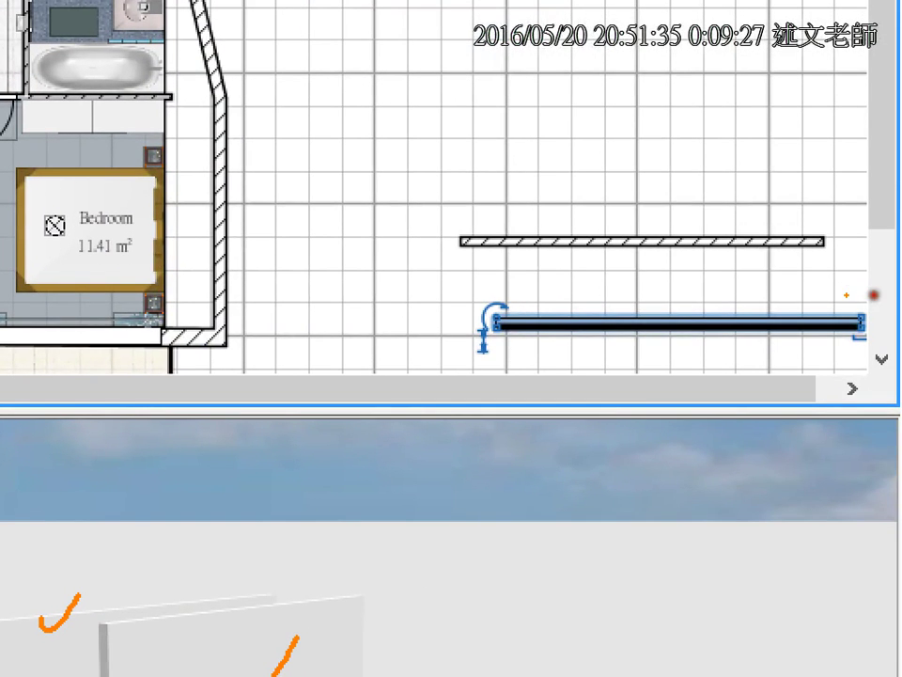
{"action": "left_click_drag", "start_coordinate": [647, 301], "coordinate": [677, 282]}
{"action": "left_click_drag", "start_coordinate": [633, 195], "coordinate": [697, 173]}
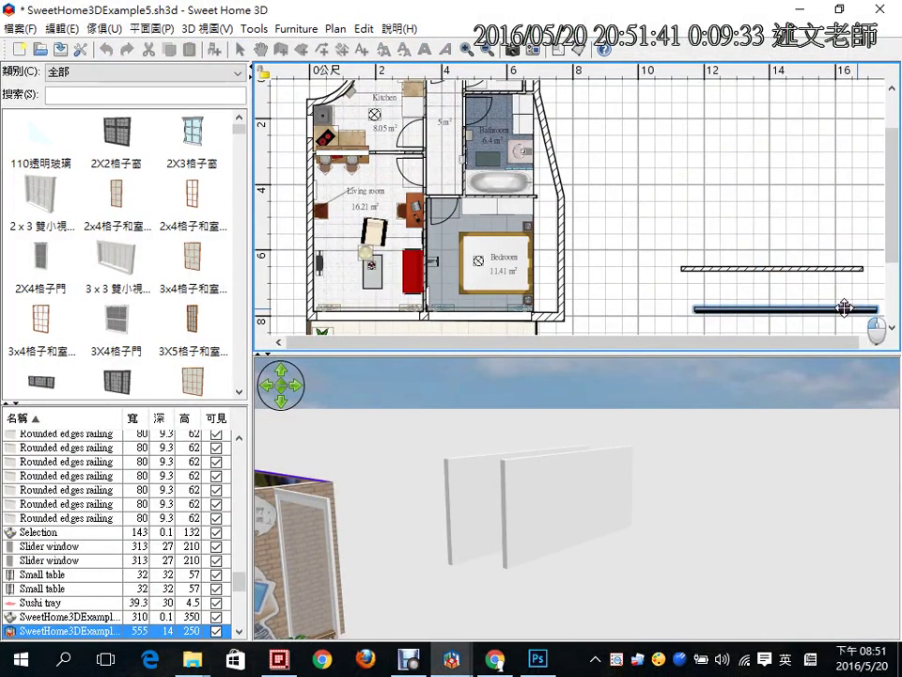
- Move the wall and its furniture copy apart in the plan, with the wall above and the copy well below it
{"action": "left_click_drag", "start_coordinate": [761, 320], "coordinate": [649, 136]}
{"action": "left_click_drag", "start_coordinate": [774, 216], "coordinate": [791, 173]}
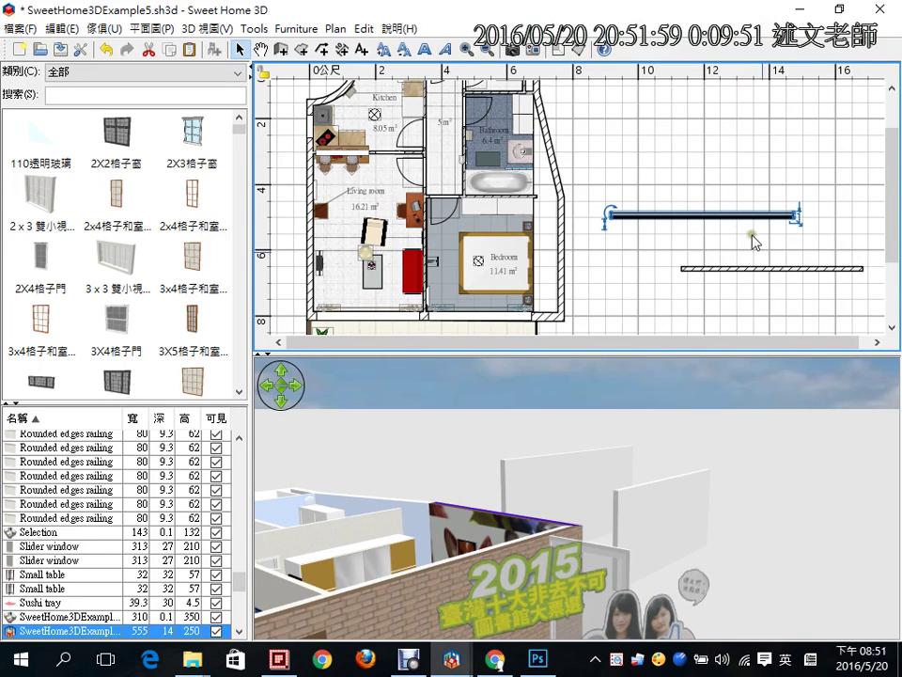
{"action": "left_click_drag", "start_coordinate": [889, 238], "coordinate": [894, 262]}
{"action": "left_click", "coordinate": [745, 206]}
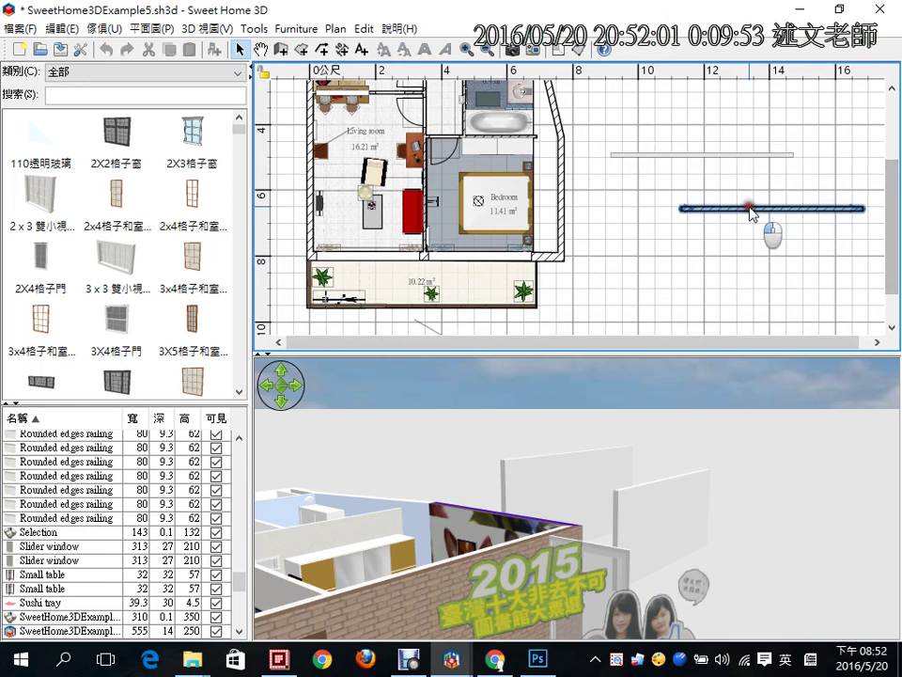
{"action": "left_click_drag", "start_coordinate": [750, 209], "coordinate": [786, 283]}
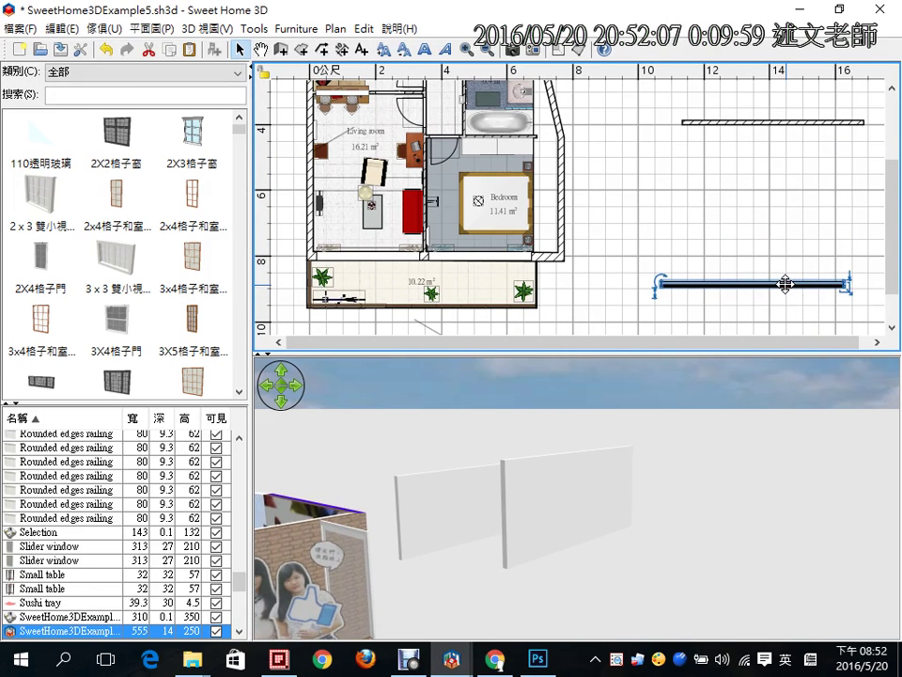
- Compare the property settings of the furniture copy with those of the original wall, changing nothing
{"action": "double_click", "coordinate": [786, 284]}
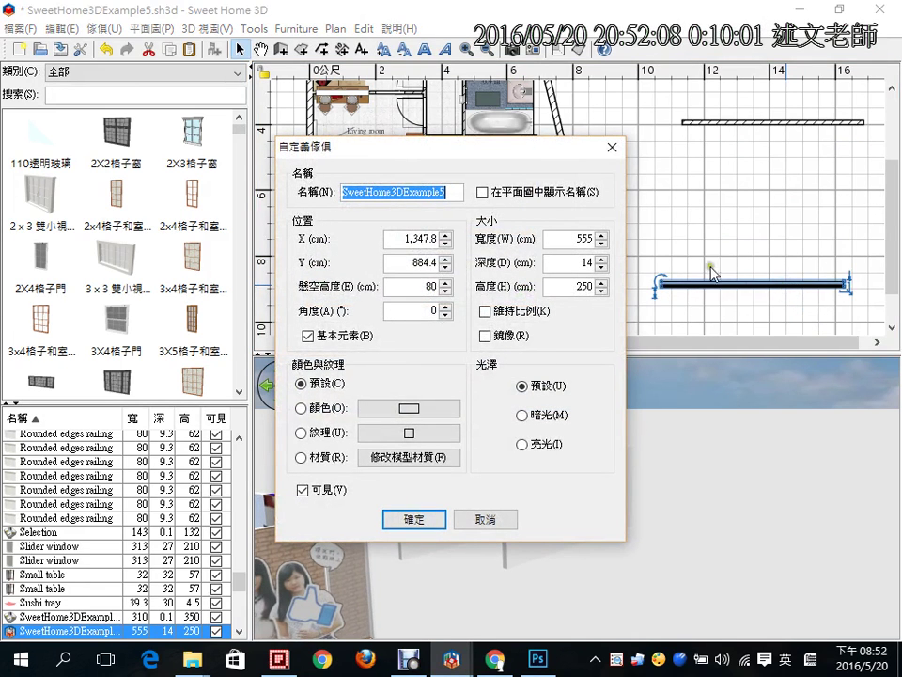
{"action": "left_click", "coordinate": [612, 146]}
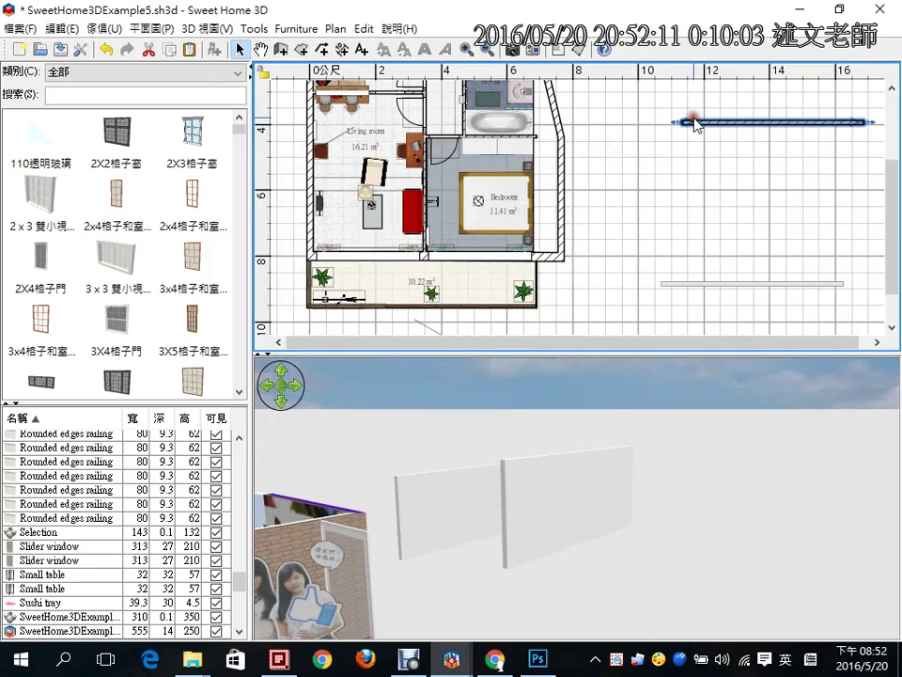
{"action": "double_click", "coordinate": [693, 123]}
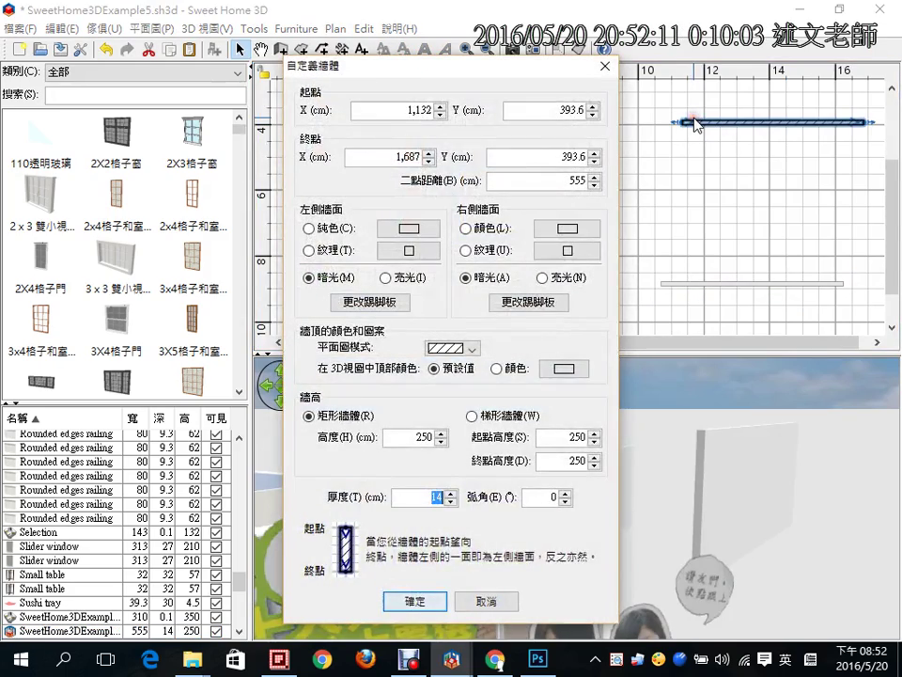
{"action": "left_click", "coordinate": [605, 66]}
{"action": "double_click", "coordinate": [723, 288]}
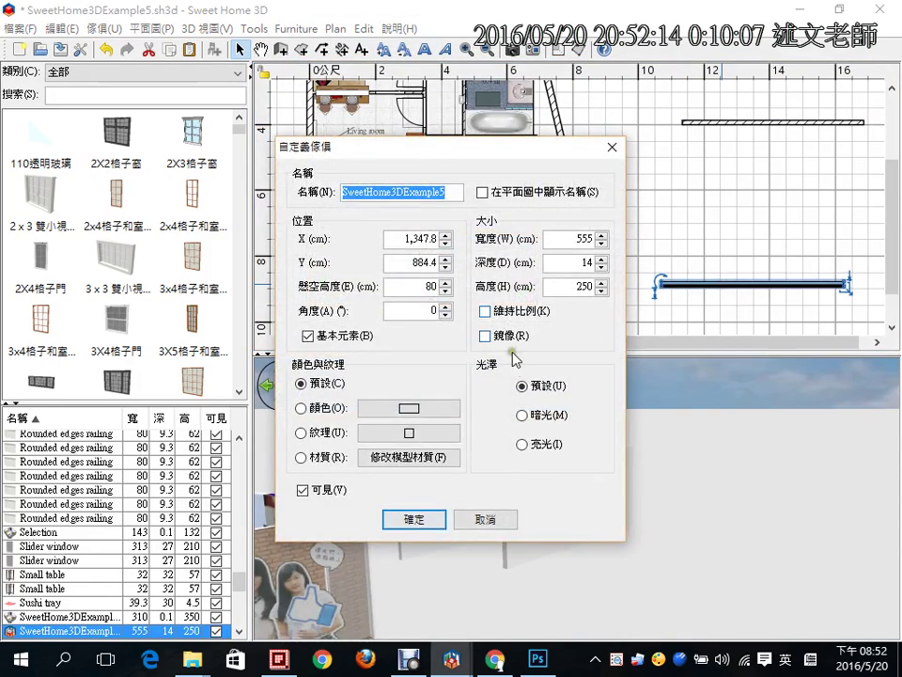